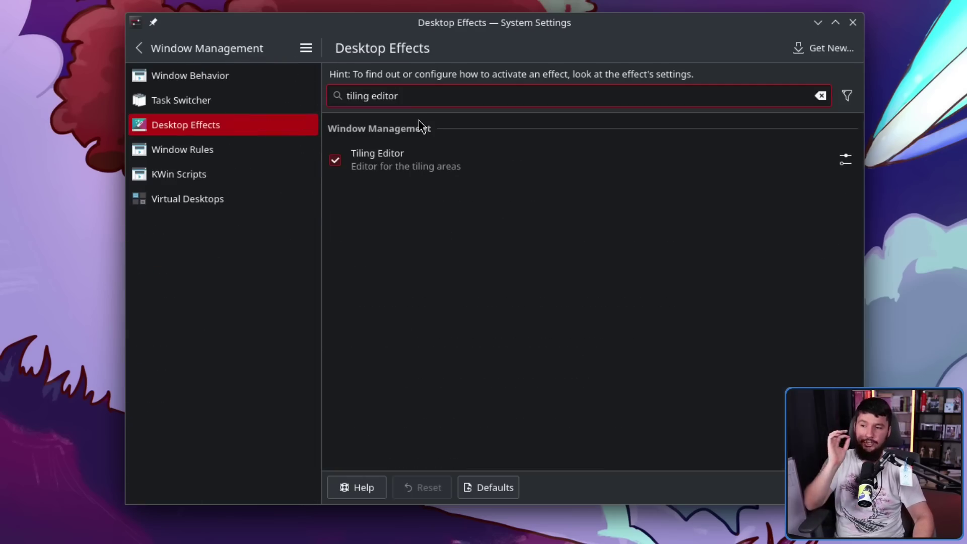
Step: Open the Tiling Editor effect's configuration to reveal its Meta+T toggle shortcut
click(847, 161)
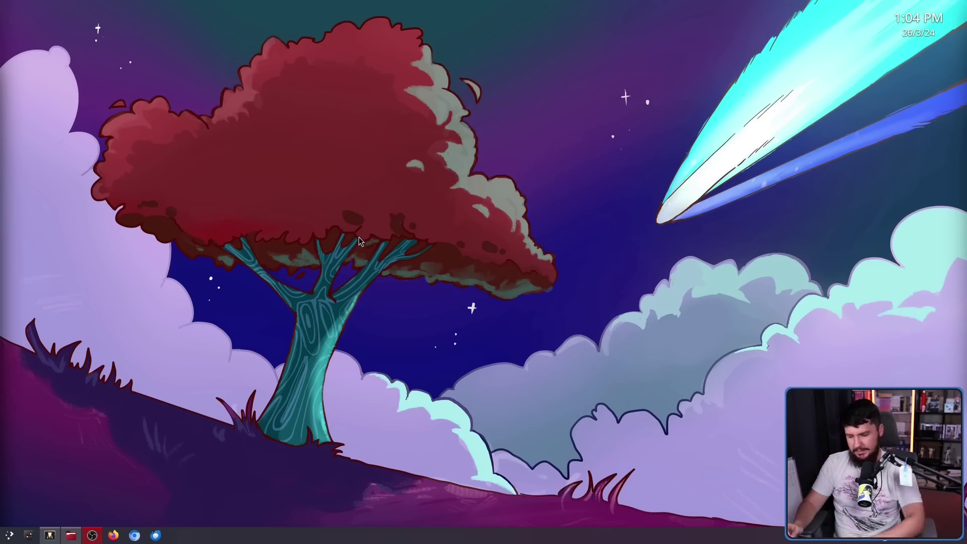
Step: Open the tiling editor with Meta+T and delete the middle and right tiles
key(super+t)
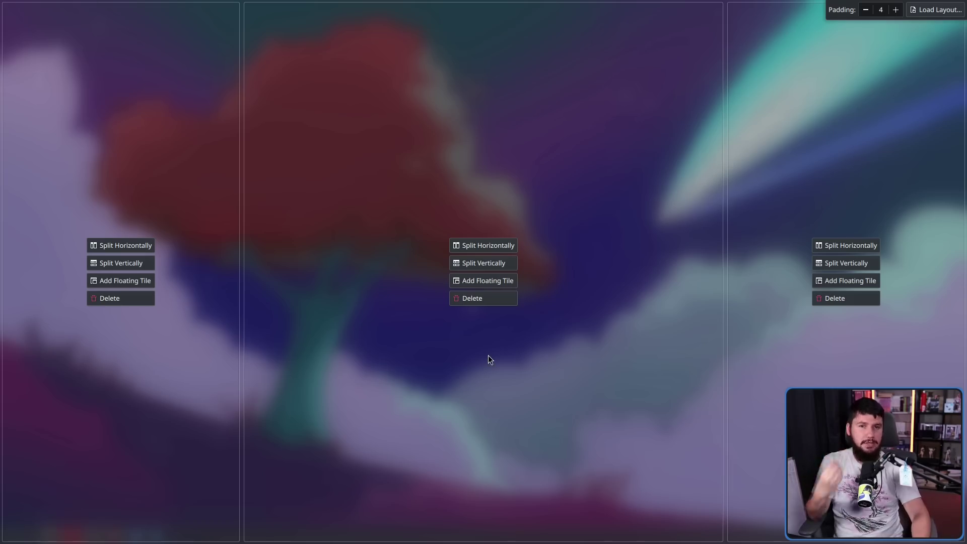
click(485, 300)
click(746, 300)
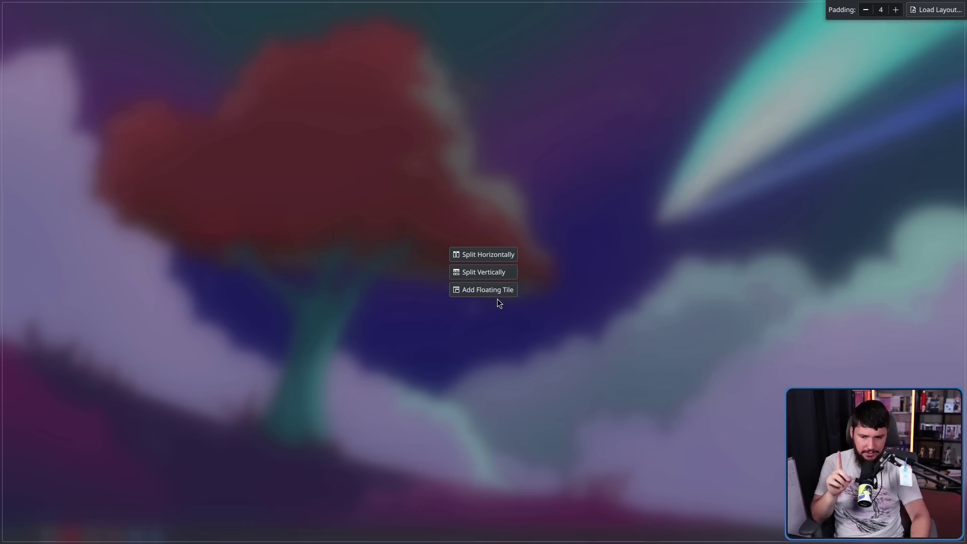
Step: Split the full tile into halves, then subdivide them into stacked and side-by-side tiles
click(481, 254)
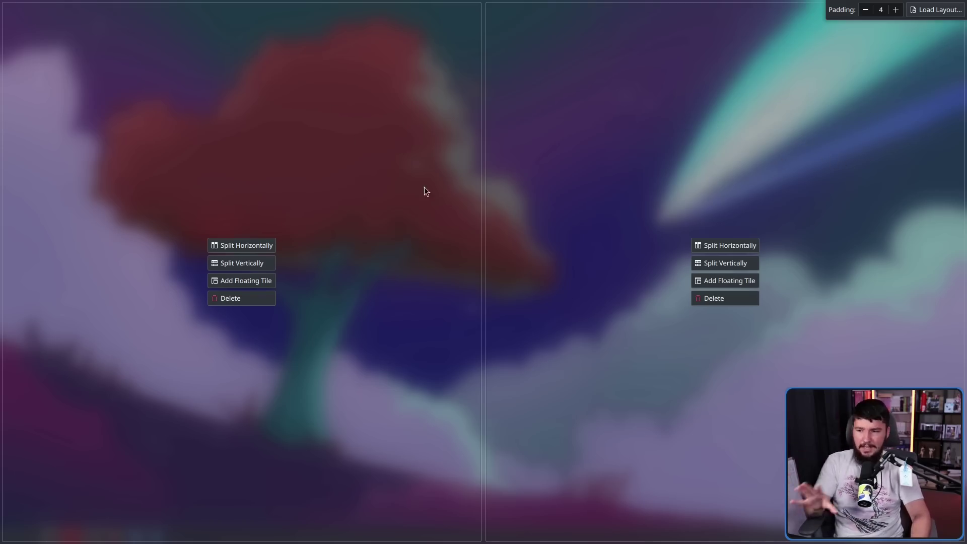
click(724, 264)
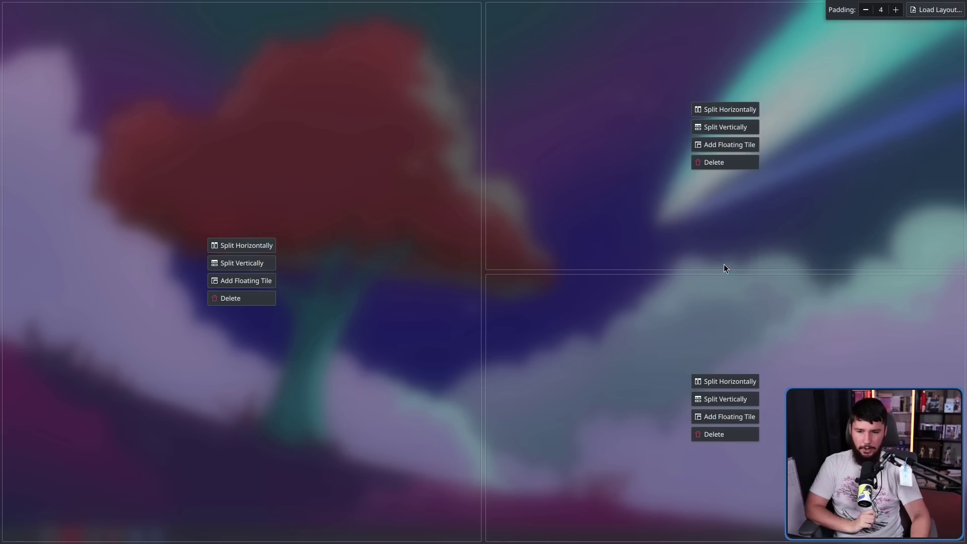
click(253, 245)
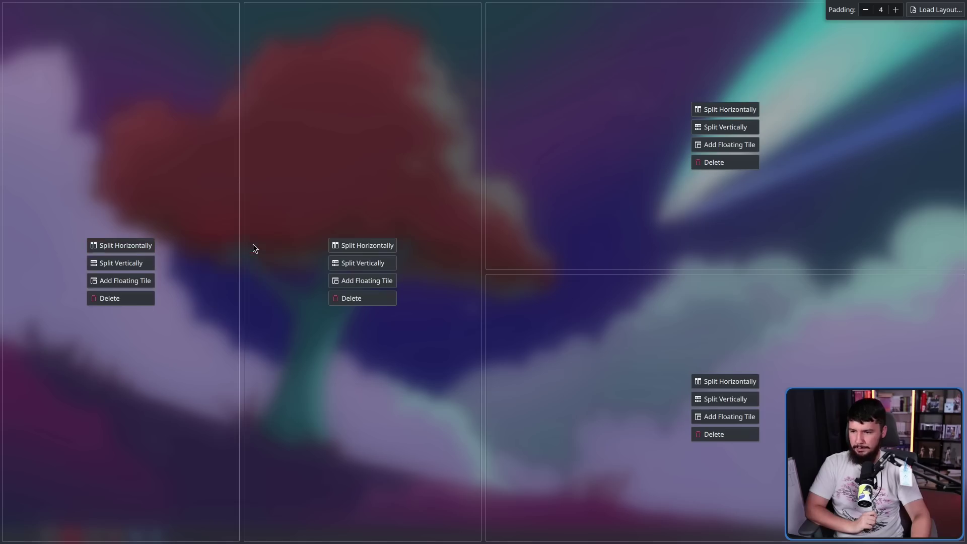
click(365, 263)
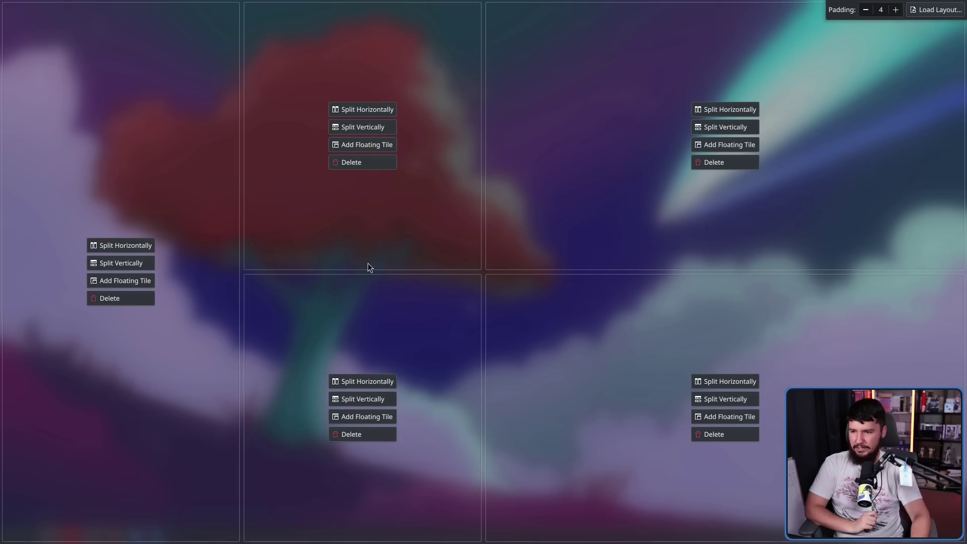
click(365, 127)
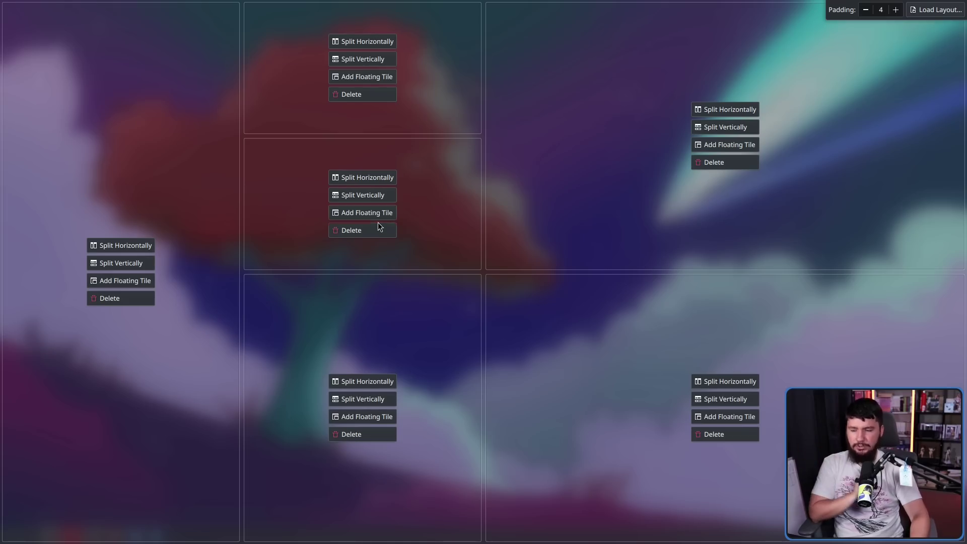
Step: Delete the extra middle tile and drag the divider to widen the centre column
click(348, 232)
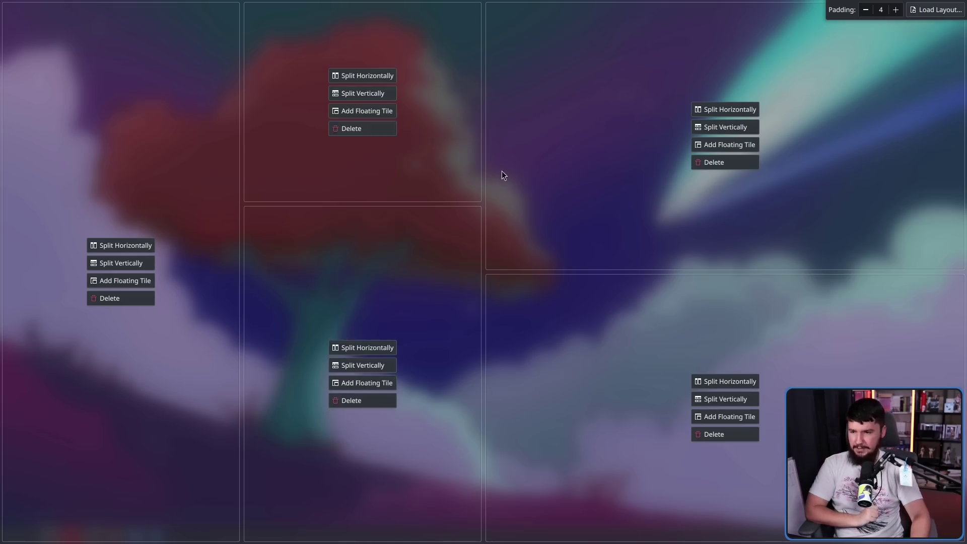
drag(484, 163, 517, 159)
mouse_move(523, 124)
mouse_down()
mouse_move(574, 119)
mouse_move(529, 123)
mouse_up()
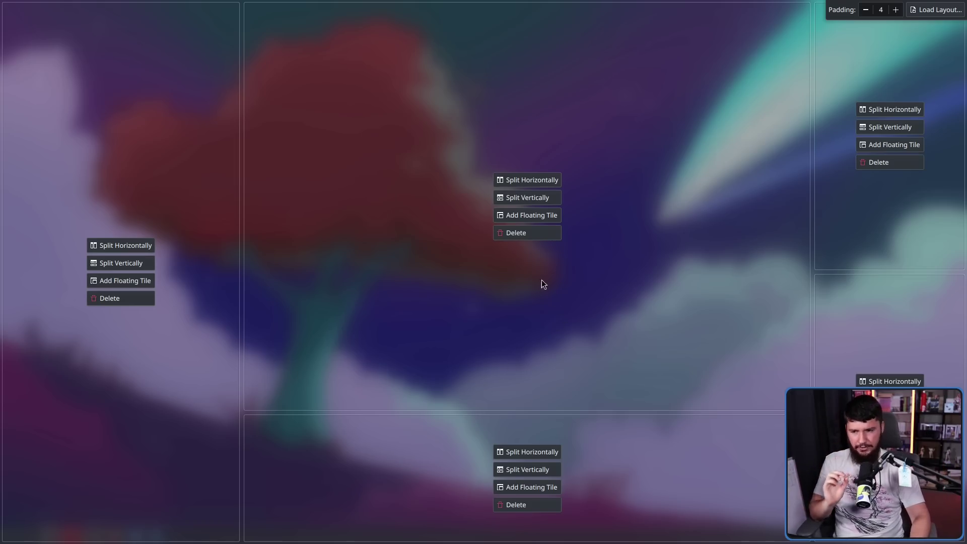
Step: Add and resize two floating tiles, splitting the top one side by side and the centre one stacked
click(536, 217)
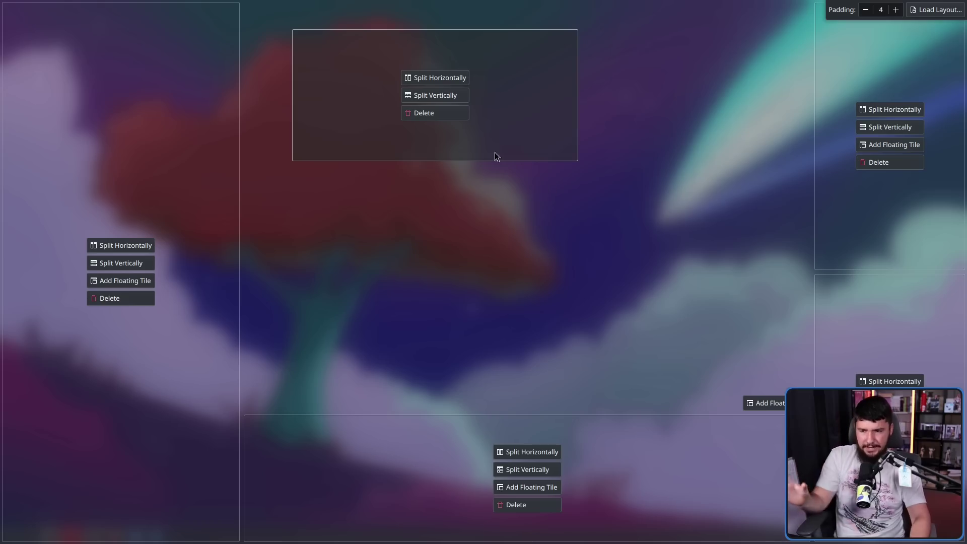
click(776, 408)
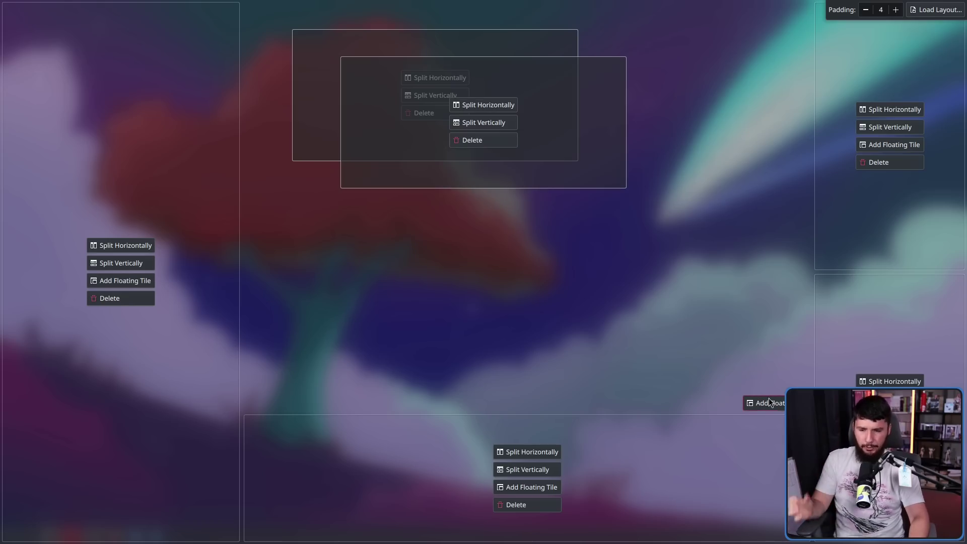
drag(601, 136, 557, 246)
drag(591, 306, 779, 395)
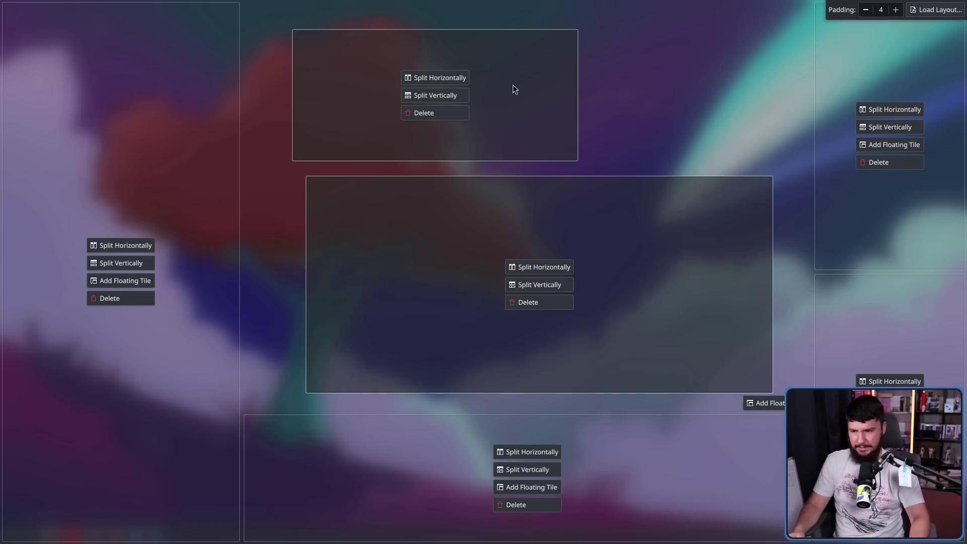
drag(513, 84, 473, 58)
drag(540, 133, 801, 153)
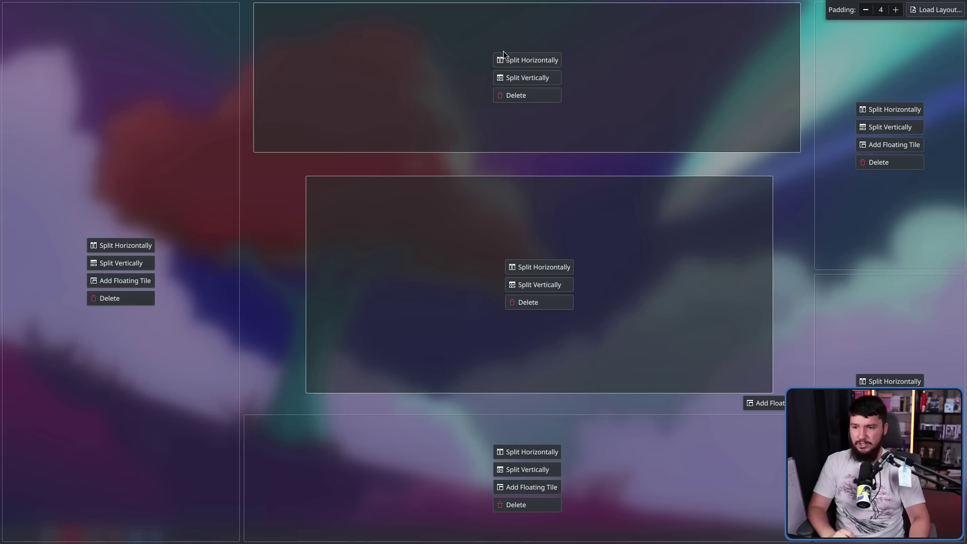
click(537, 64)
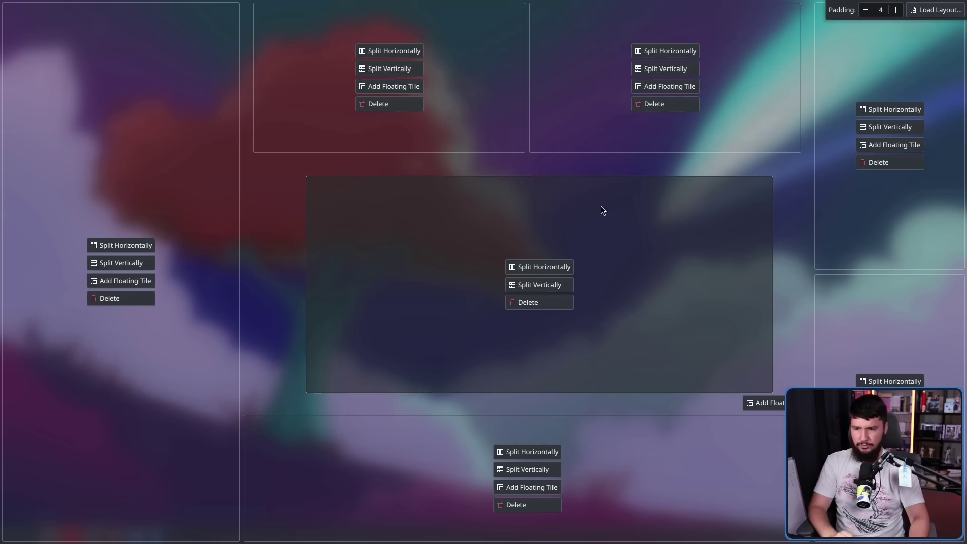
click(549, 284)
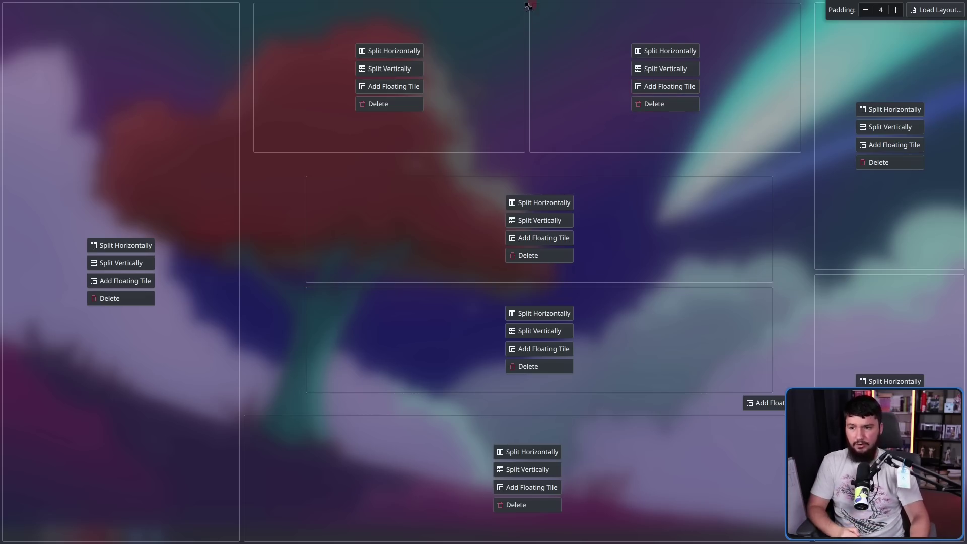
Step: Widen the top floating tile, reopen the editor, then delete all three floating tiles
drag(529, 6, 570, 56)
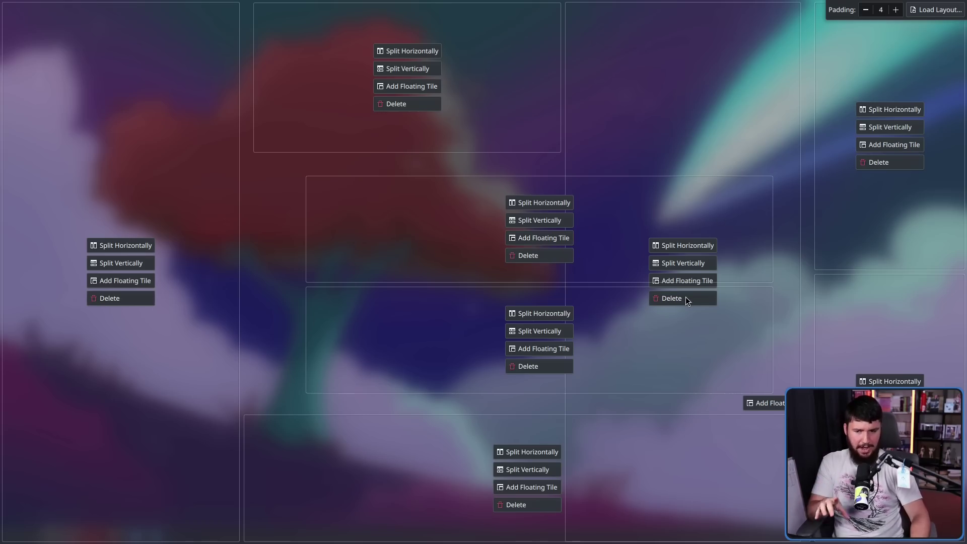
key(Escape)
key(super+t)
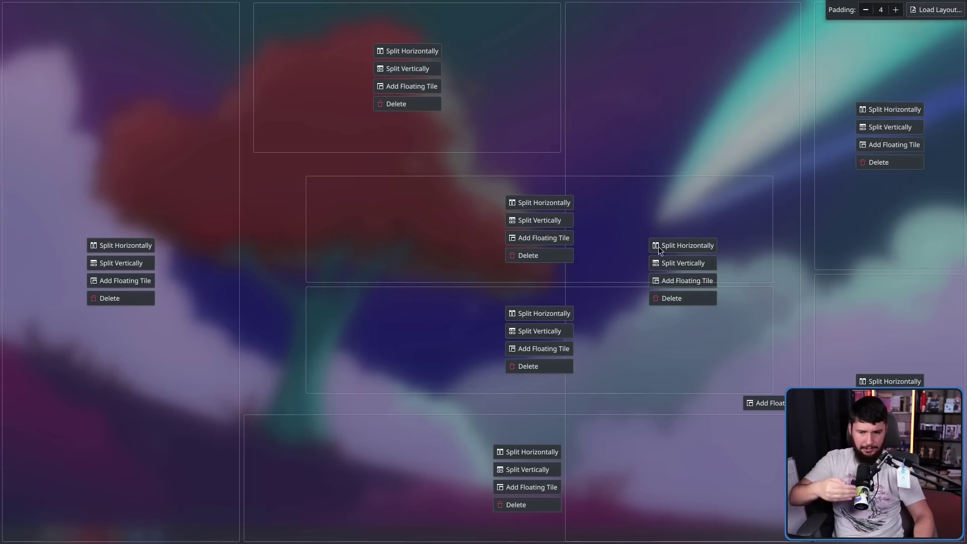
click(529, 257)
click(537, 311)
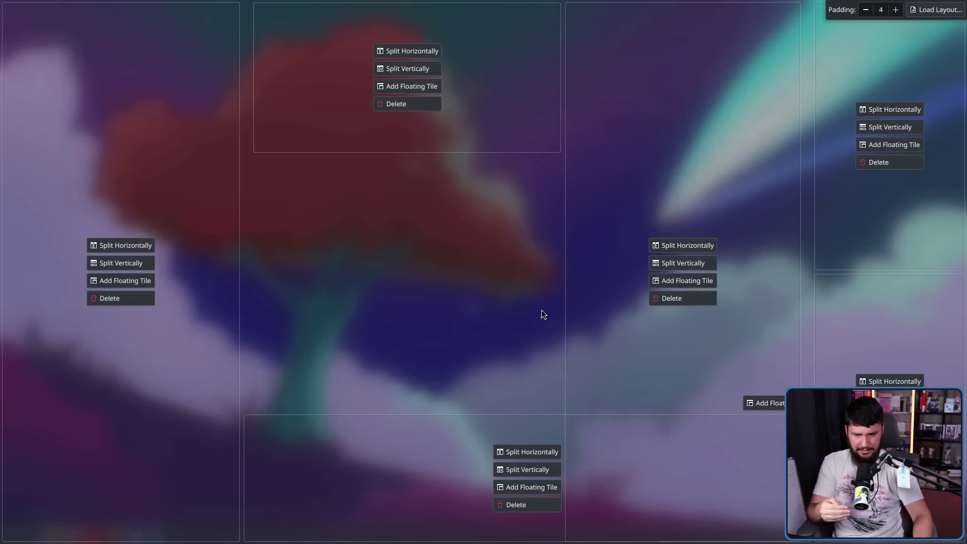
click(673, 299)
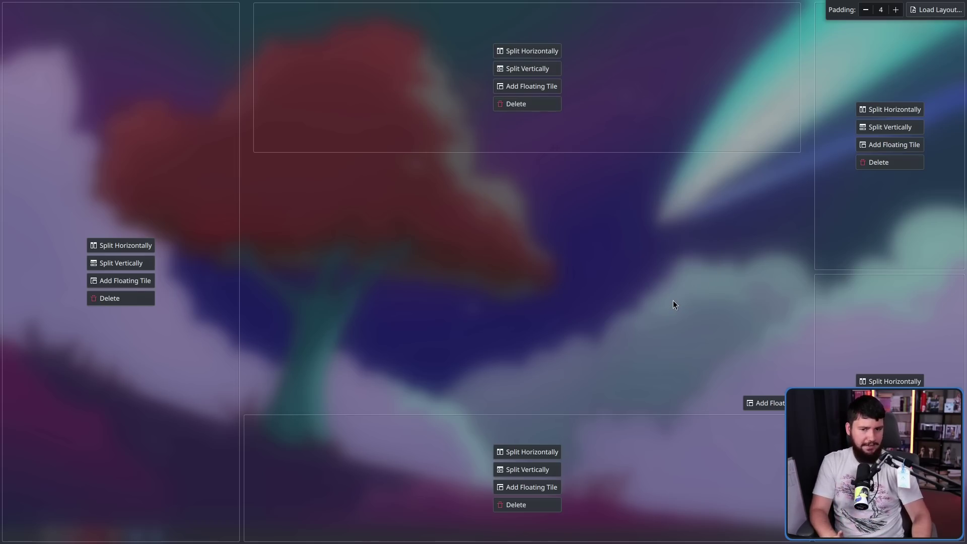
click(526, 104)
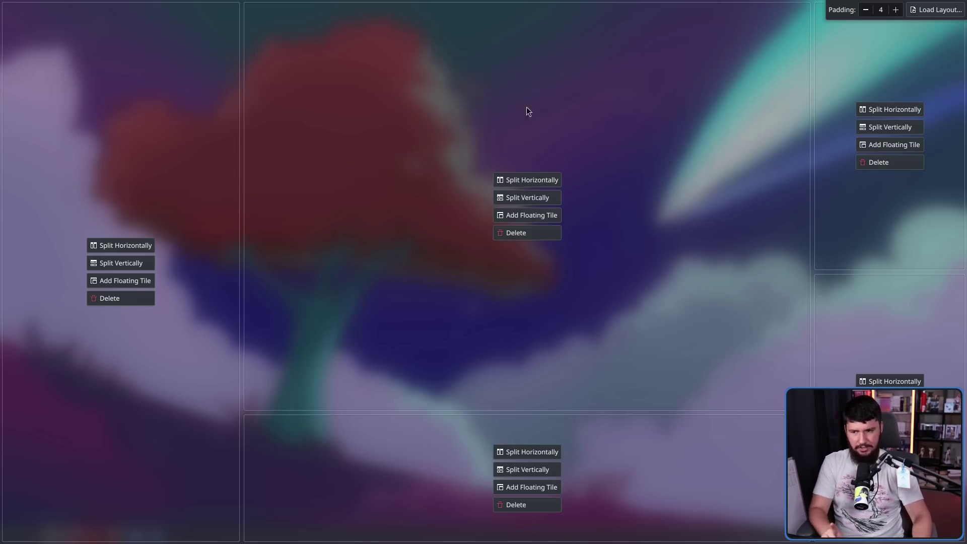
click(533, 215)
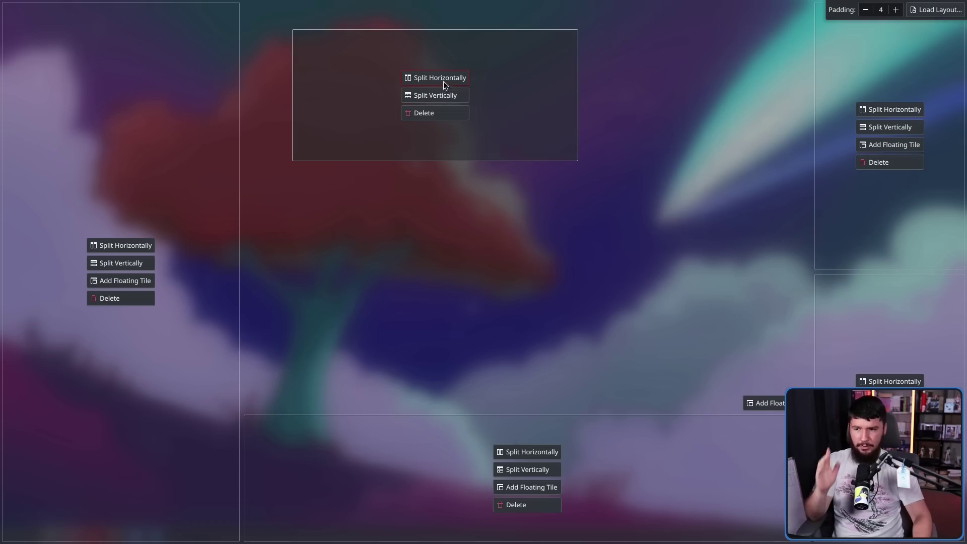
click(770, 403)
drag(491, 83, 744, 56)
drag(579, 86, 513, 82)
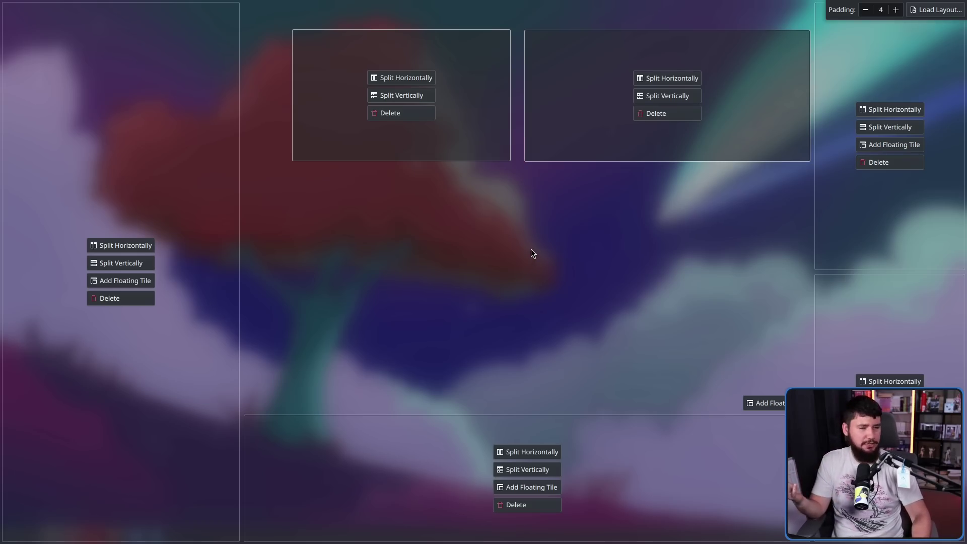
click(414, 115)
click(688, 114)
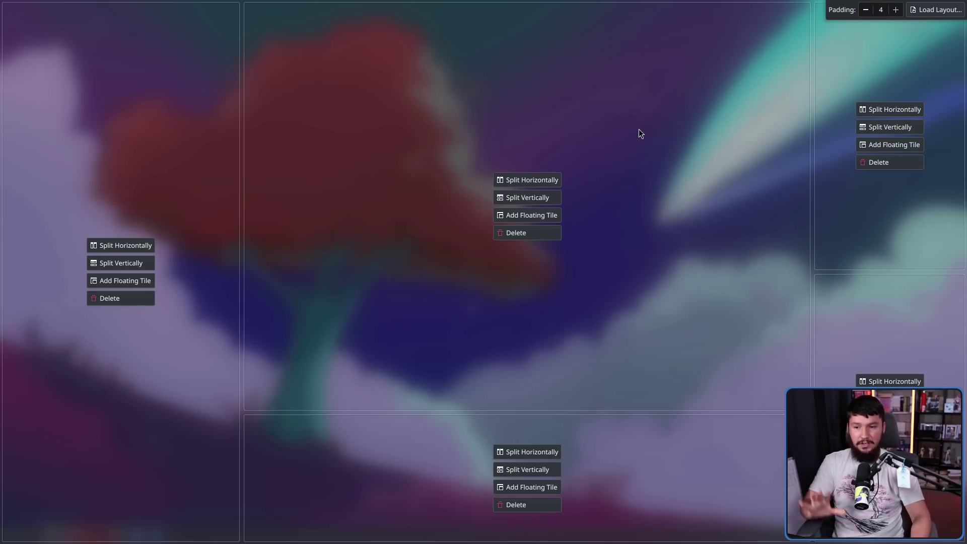
Step: Launch a new Alacritty terminal and drag it up into the top tile
key(Escape)
key(super+t)
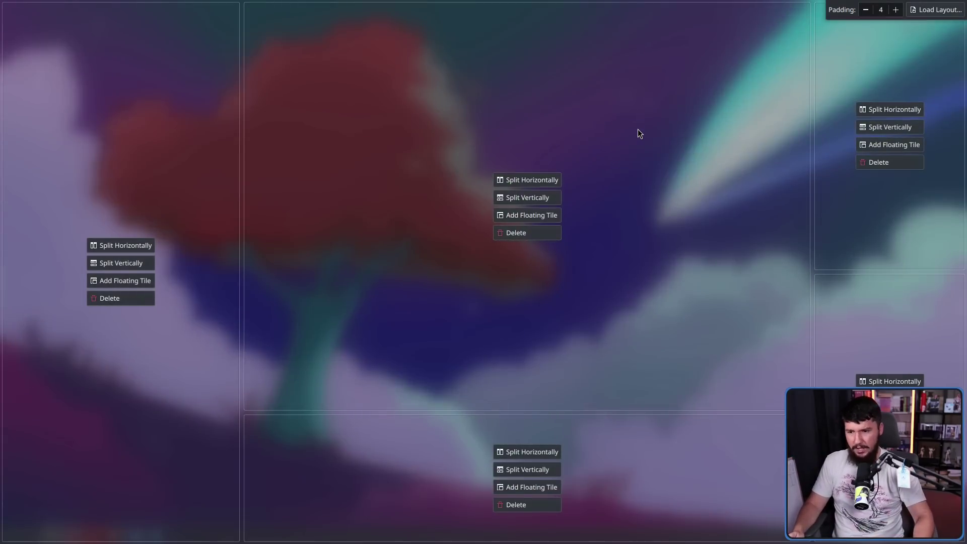
key(Escape)
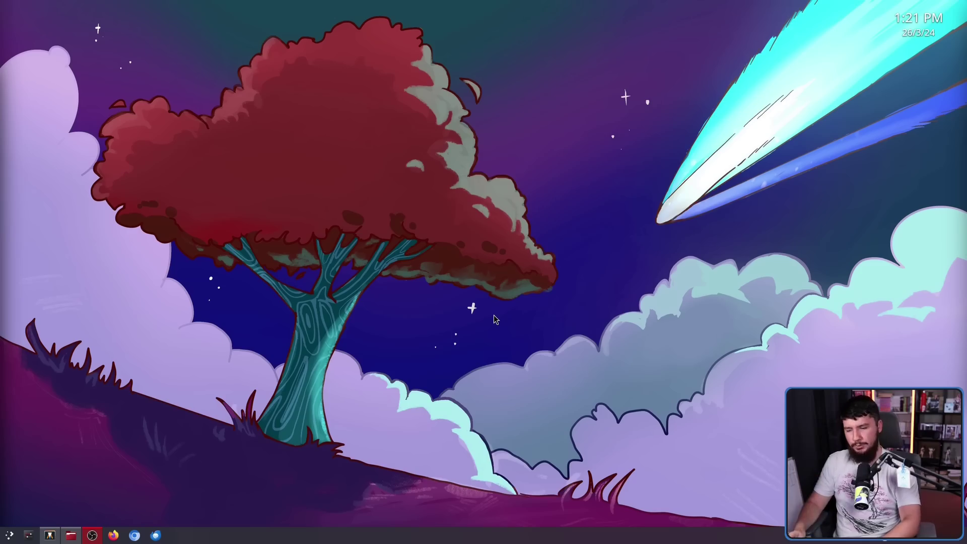
key(super+Return)
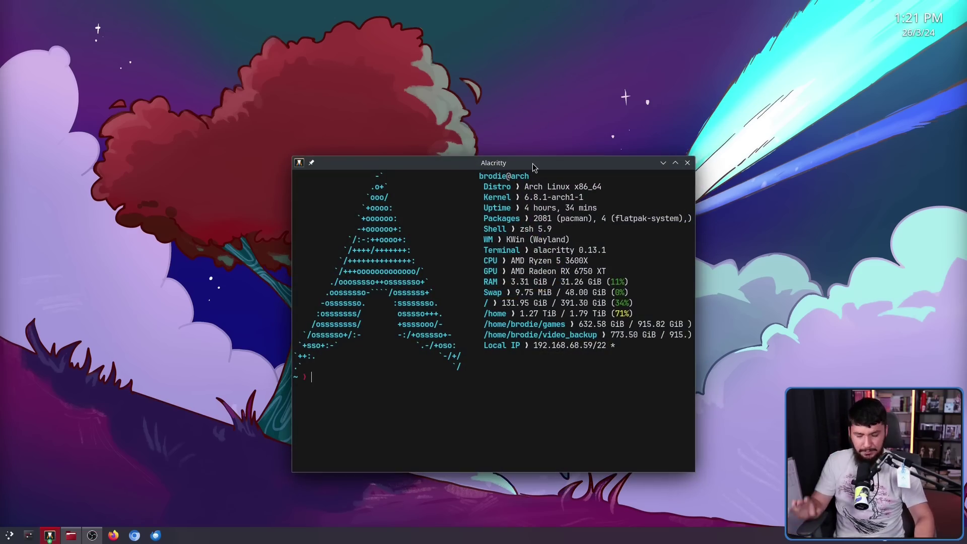
drag(533, 163, 658, 4)
Step: Open two more terminals, snap the third into the right tile, and widen the left one
key(ctrl+shift+n)
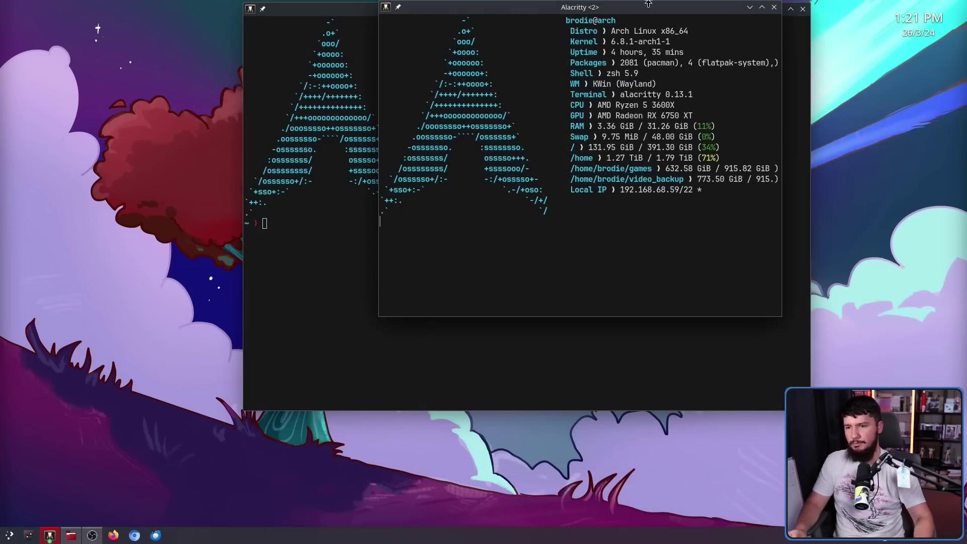
key(ctrl+shift+n)
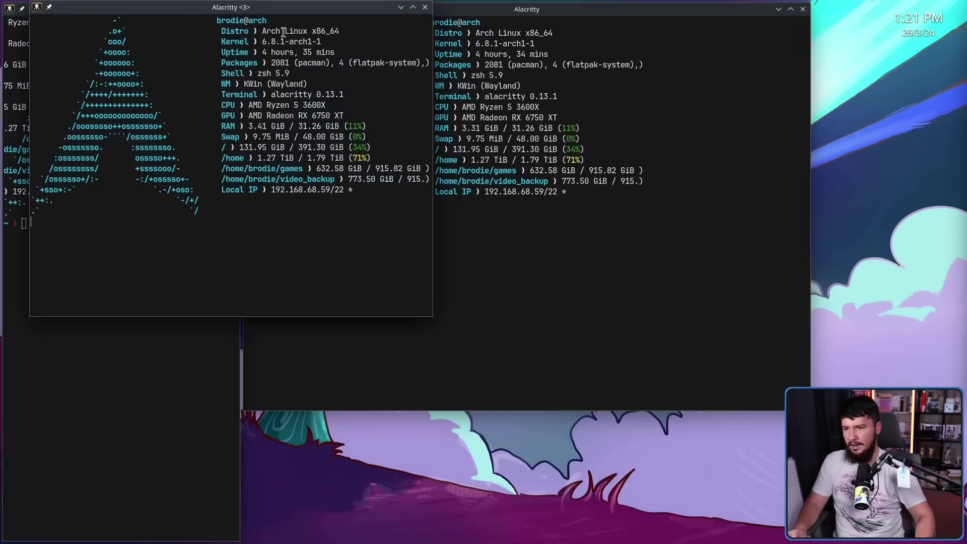
drag(317, 9, 907, 75)
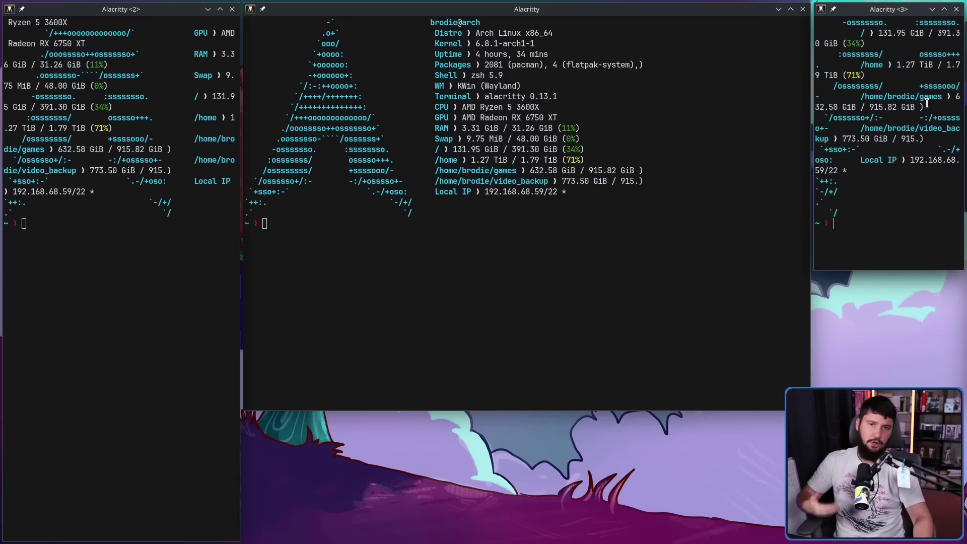
click(507, 312)
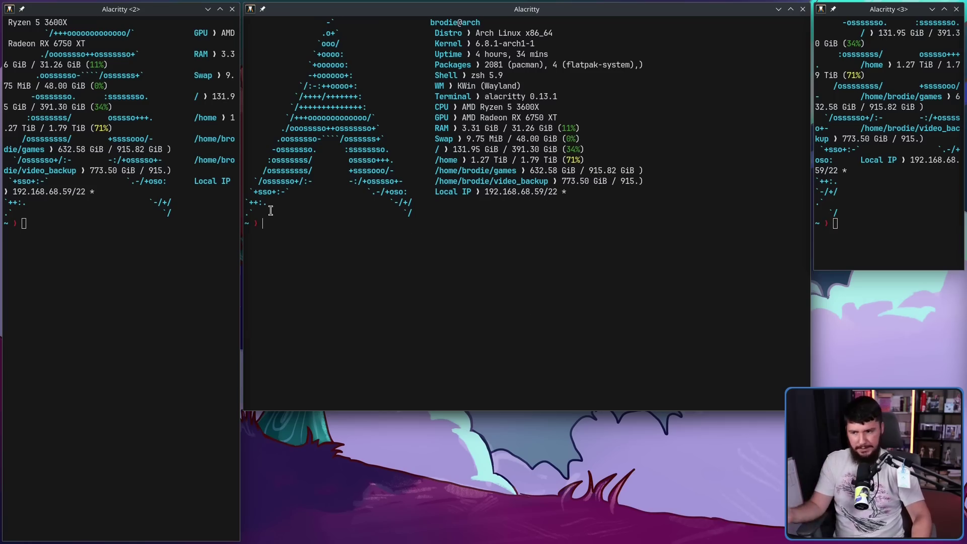
drag(241, 198, 408, 211)
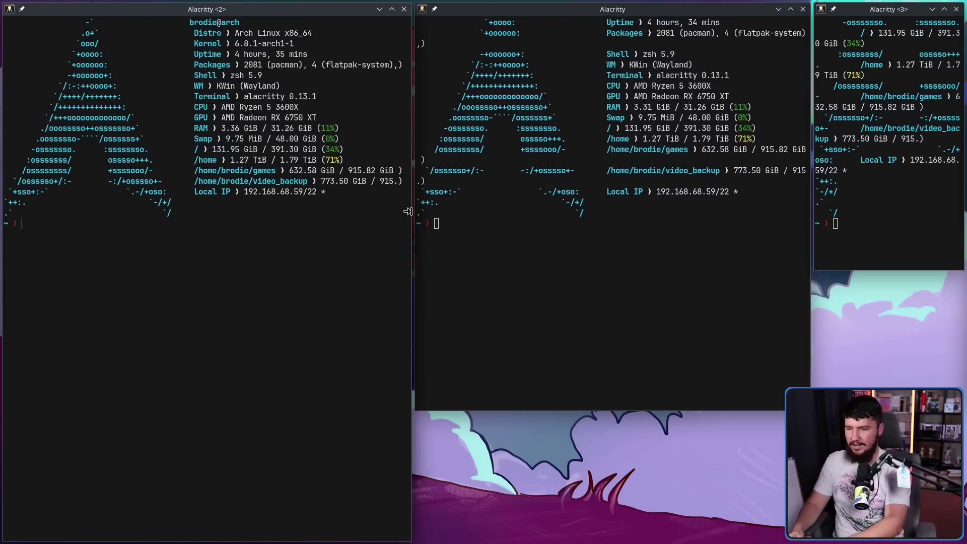
Step: Drag the centre terminal's bottom edge up so it fills only the upper part of its column
key(super+t)
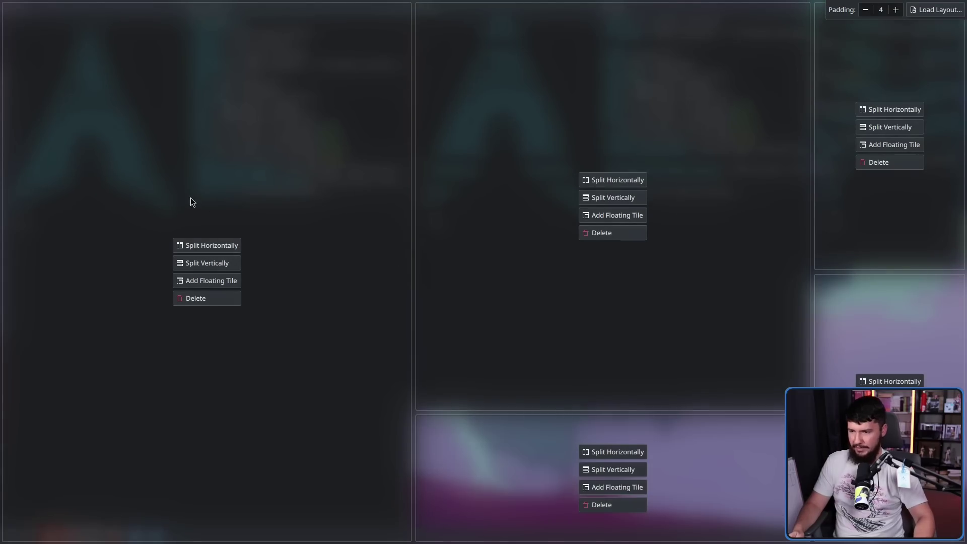
key(Escape)
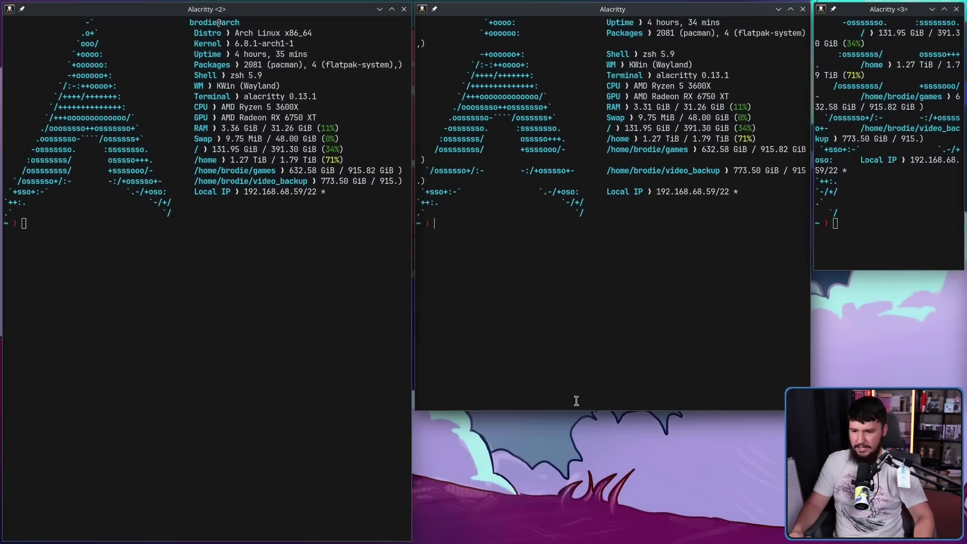
drag(606, 411, 628, 222)
key(super+t)
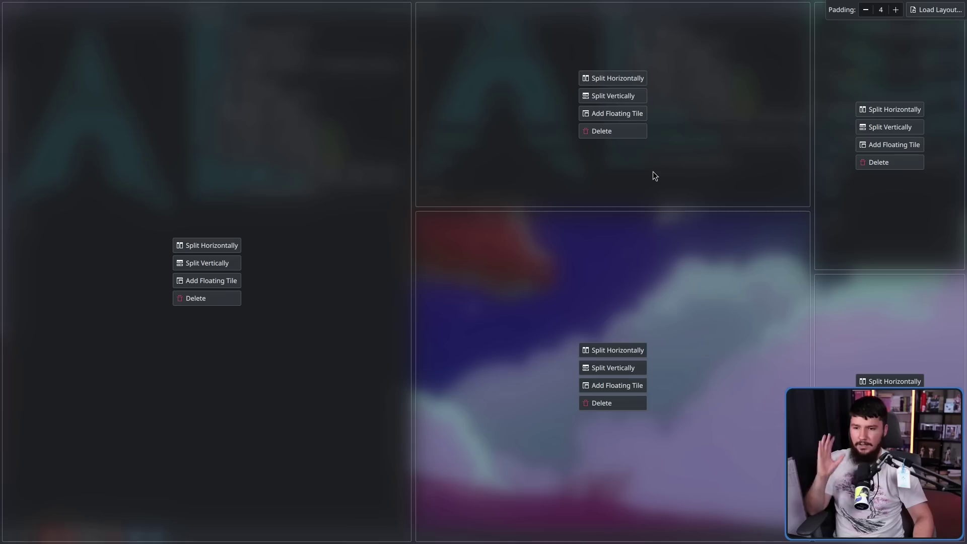
key(Escape)
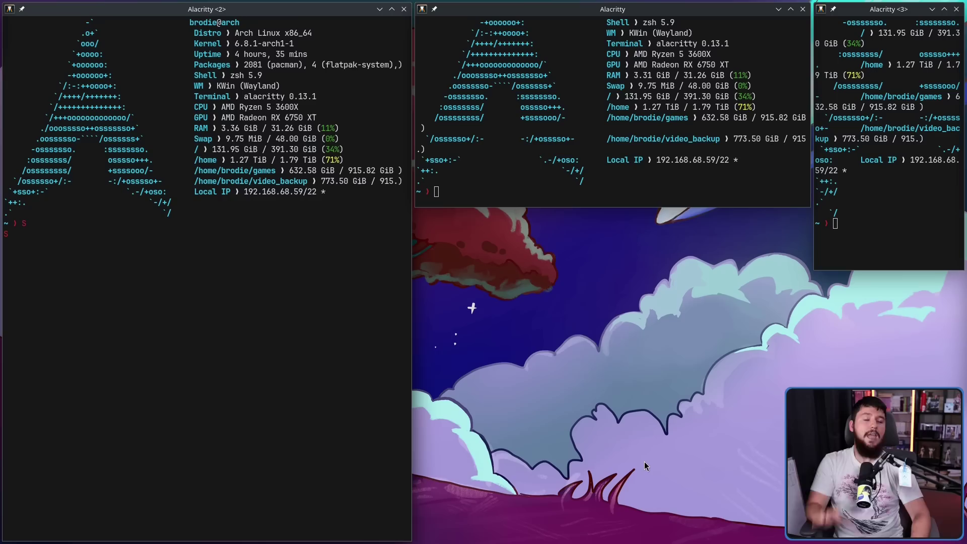
Step: Type 's' at the left Alacritty <2> terminal's prompt
text(s)
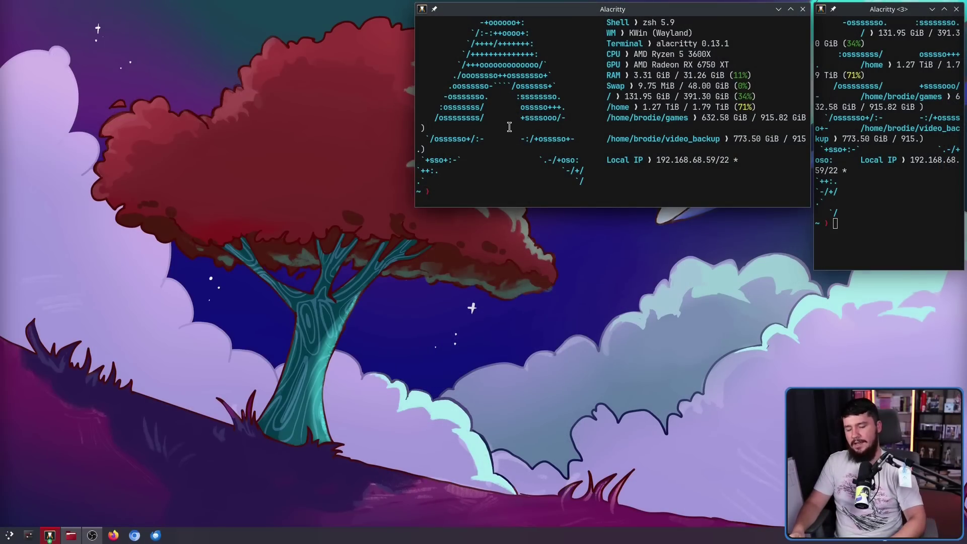
Step: Cycle the centre terminal through the screen halves and quarters with Meta+arrow keys
key(super+Left)
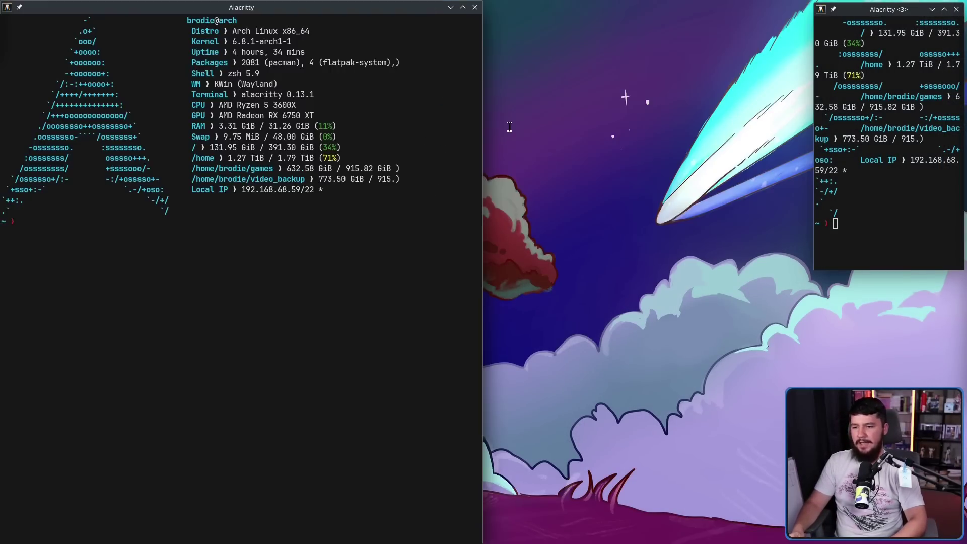
key(super+Right)
key(super+Down)
key(super+Up)
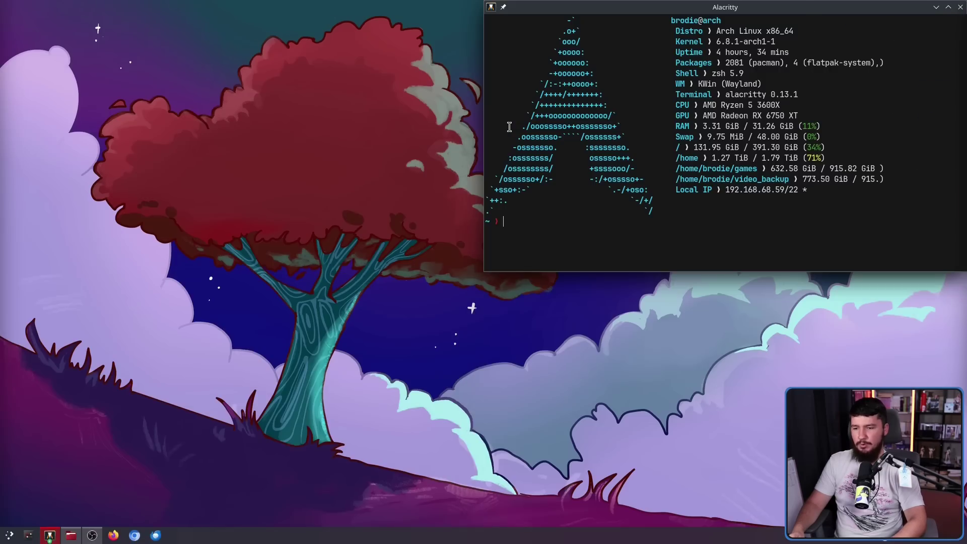
key(super+Left)
key(super+Down)
key(super+Up)
key(super+Right)
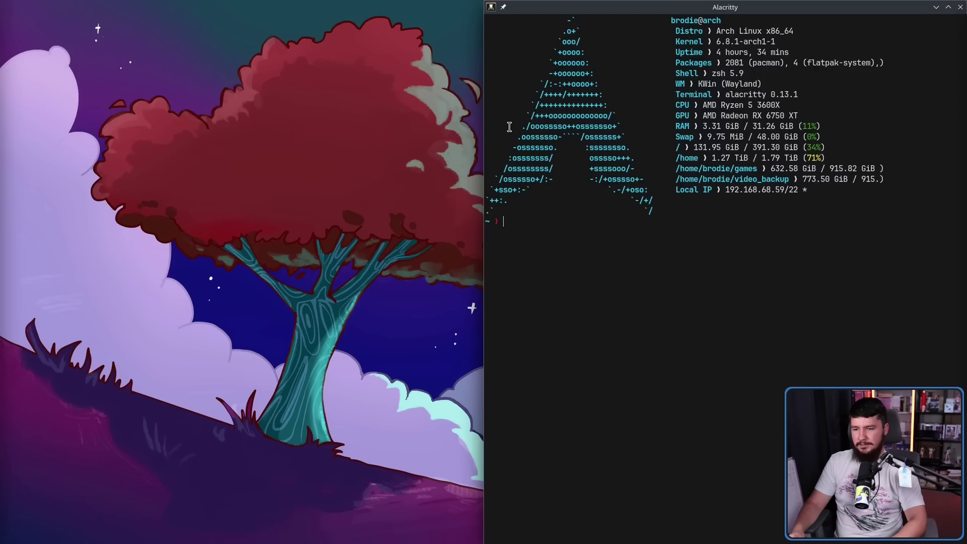
key(super+Up)
key(super+Down)
key(super+Up)
key(super+Left)
key(super+Right)
key(super+Up)
key(super+Left)
key(super+Down)
key(super+Right)
key(super+Up)
key(super+Up)
key(super+Down)
key(super+Up)
key(super+Left)
Step: Snap the terminal to the full-height left half and Alacritty <3> to the right half
key(super+t)
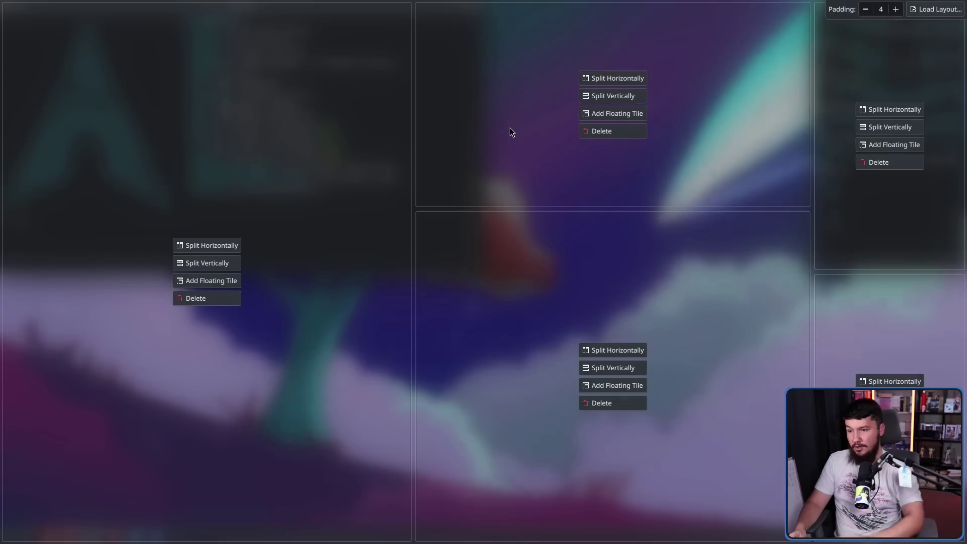
key(Escape)
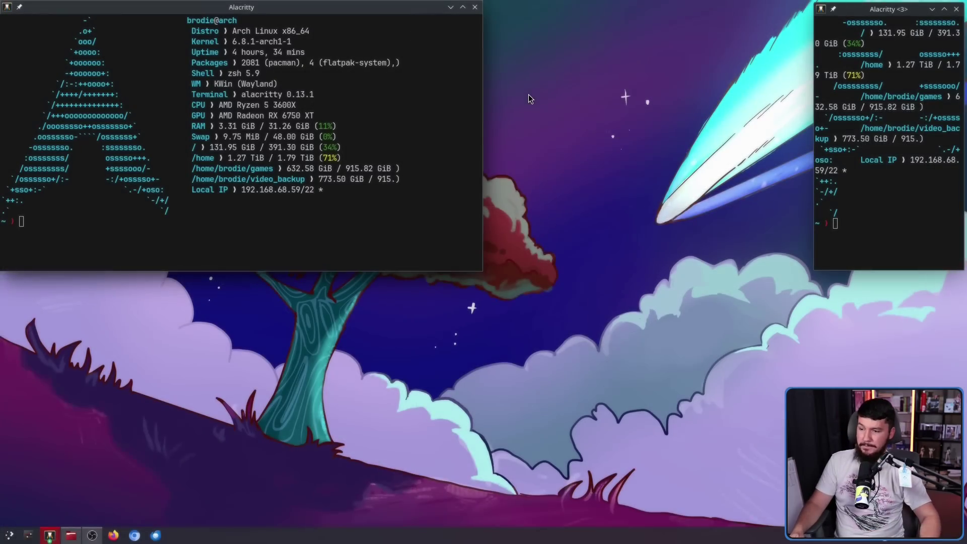
key(super+Down)
key(super+Up)
key(super+Left)
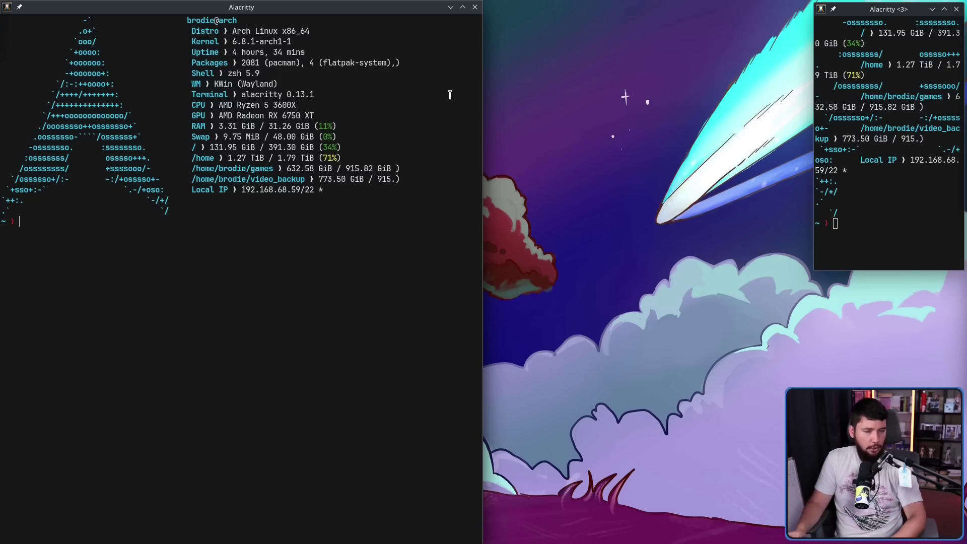
click(869, 116)
key(super+Right)
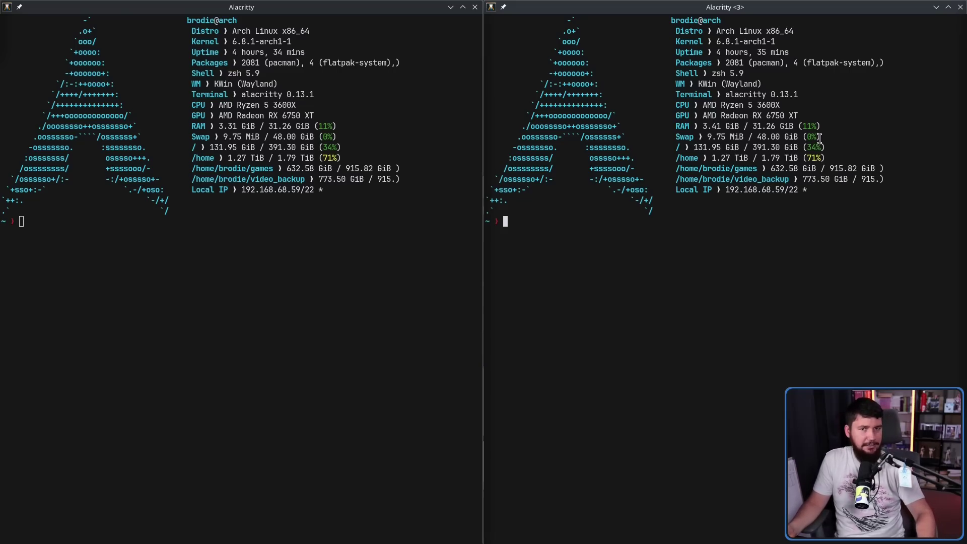
Step: Load the three-column preset, then split the middle column in two and the third top/bottom
key(super+t)
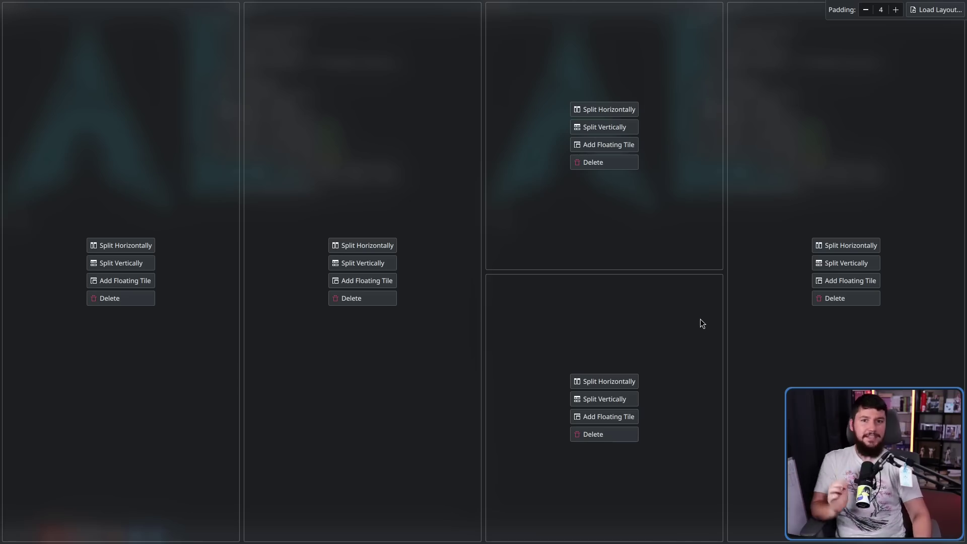
click(929, 12)
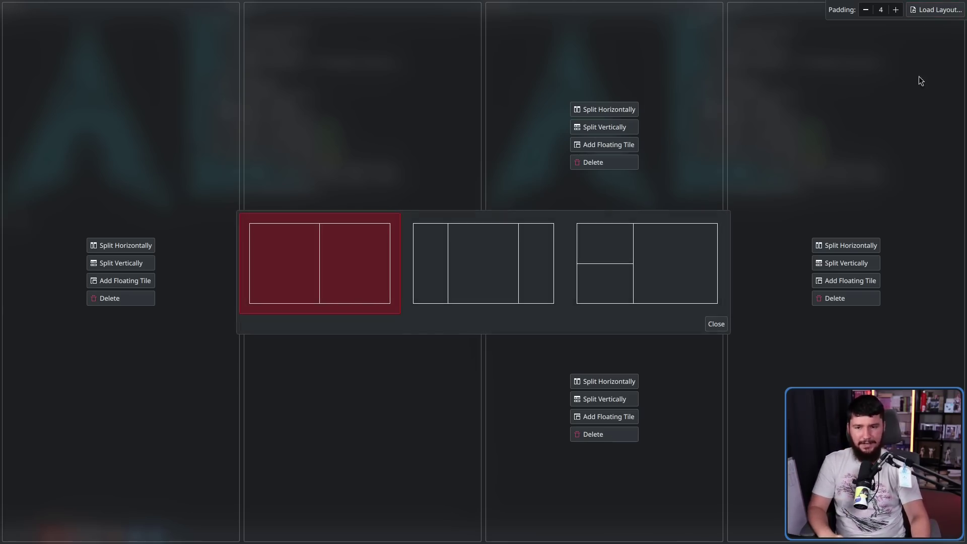
click(492, 287)
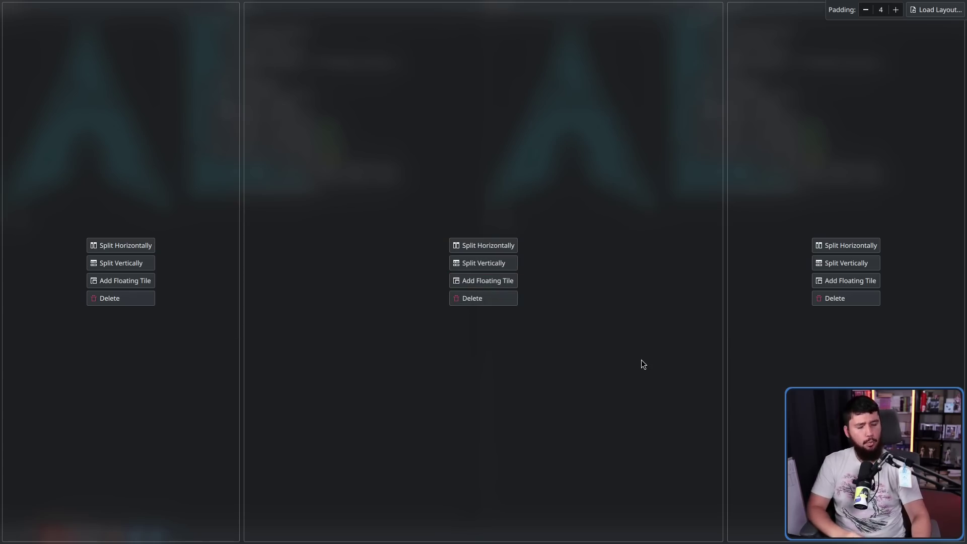
click(484, 247)
click(610, 262)
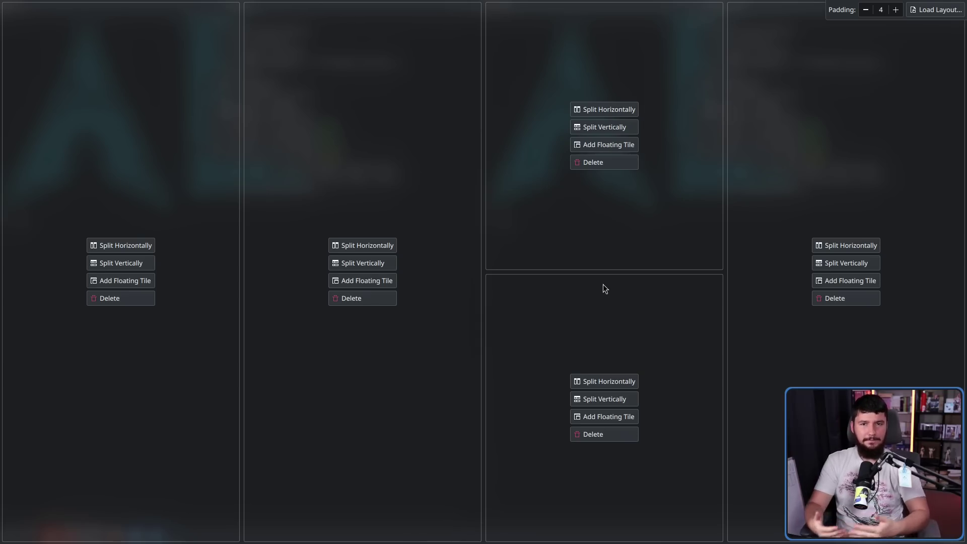
Step: Close the tiling editor and switch the desktop into edit mode from the taskbar menu
click(603, 284)
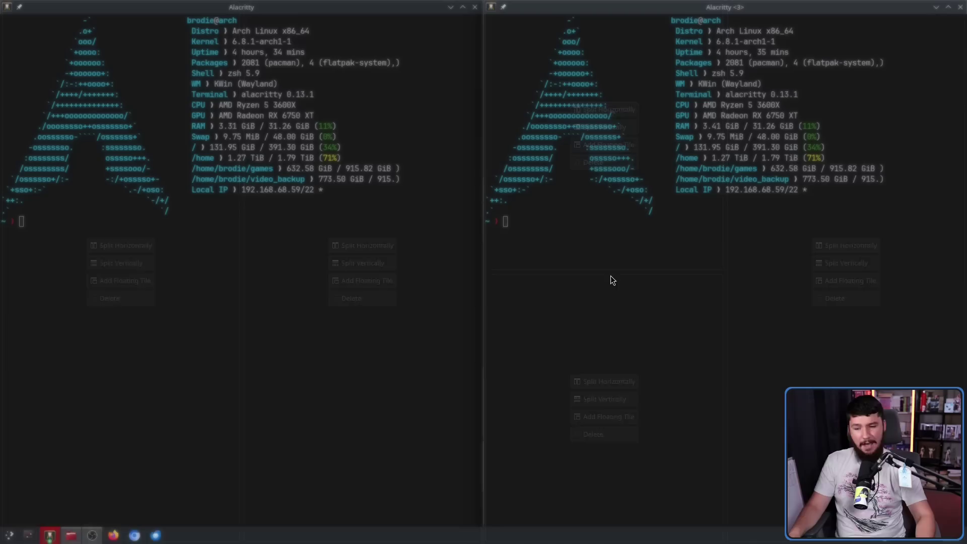
right_click(557, 536)
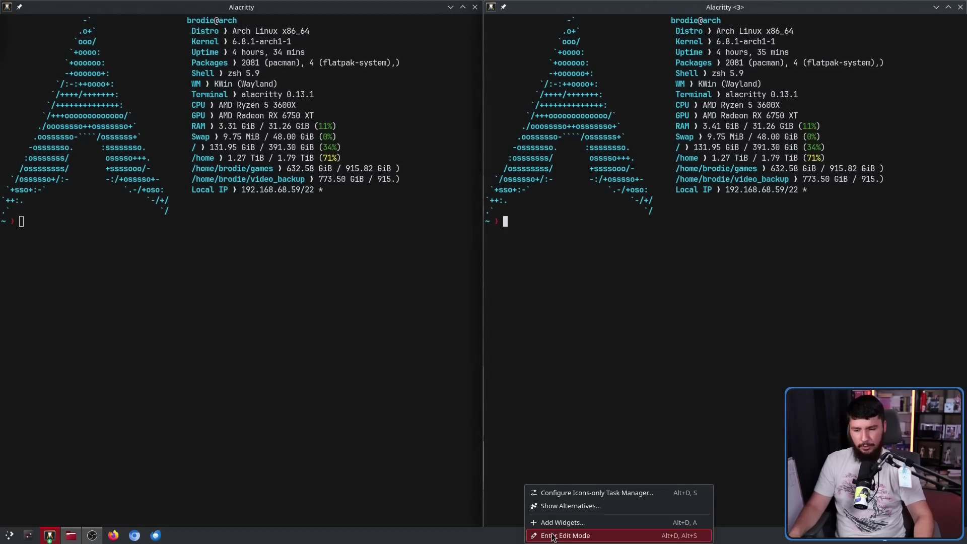
click(567, 537)
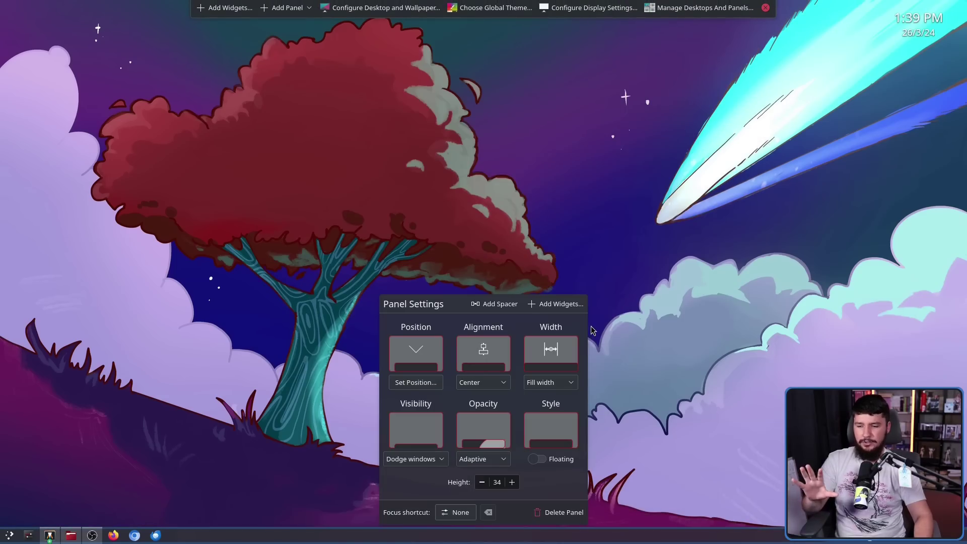
Step: Browse the Add Panel types, then leave edit mode and focus the right terminal
click(292, 11)
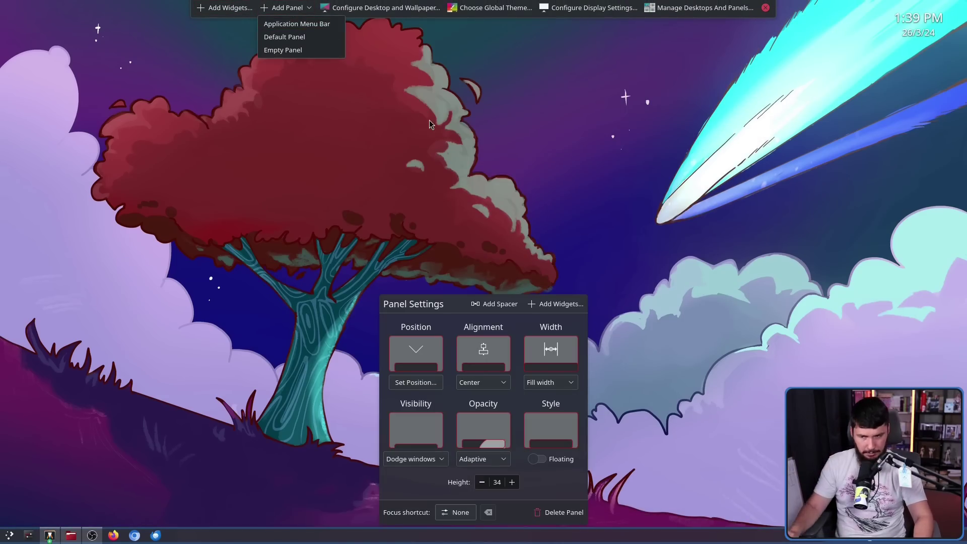
click(457, 166)
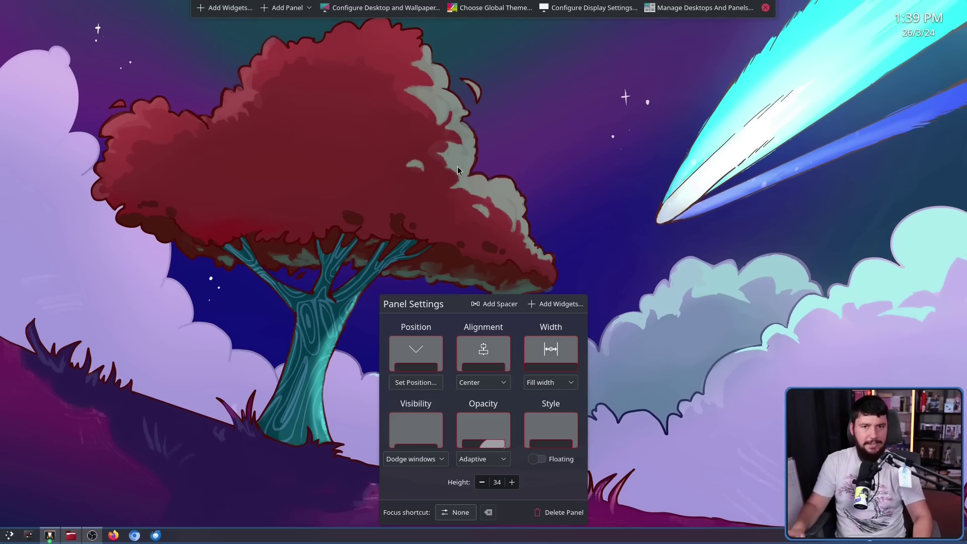
key(super+d)
click(546, 231)
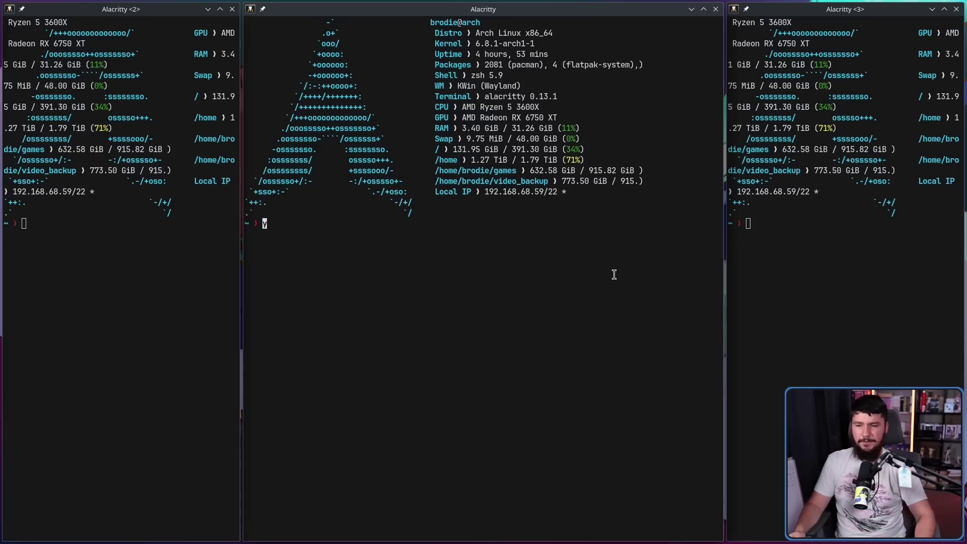
Step: Apply the three-column preset layout in the Meta+T tiling editor
key(super+t)
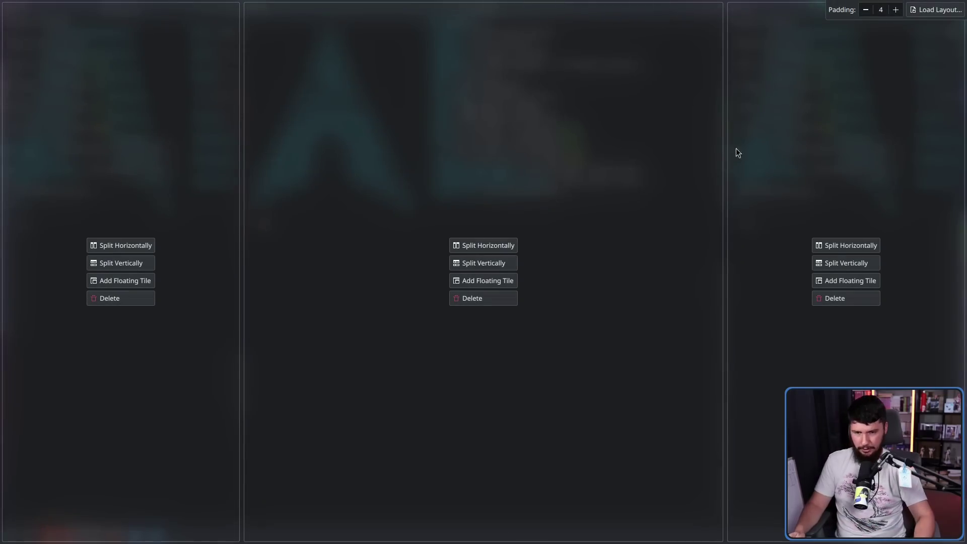
click(937, 10)
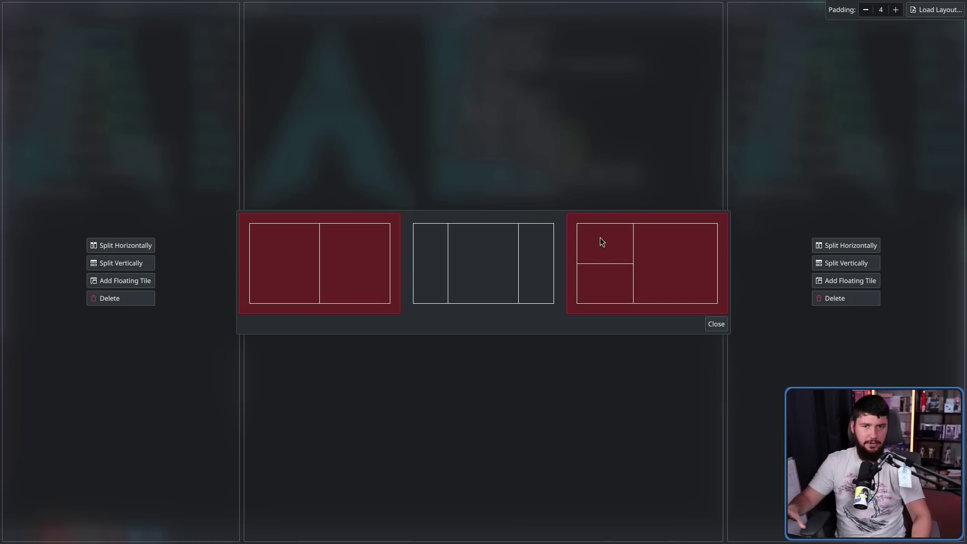
click(639, 250)
click(706, 205)
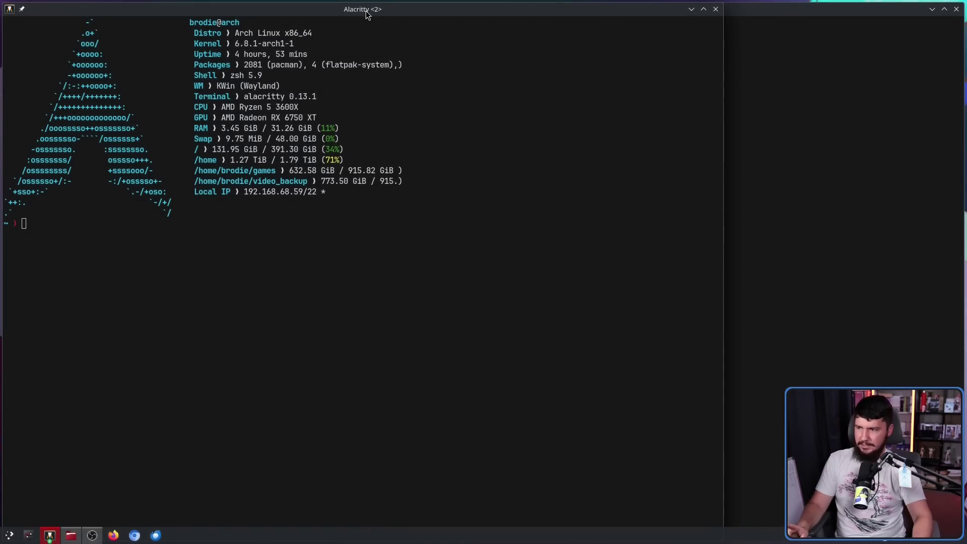
Step: Pull the second terminal out of its tile, raise the first, and open a new Alacritty window
drag(370, 11, 659, 162)
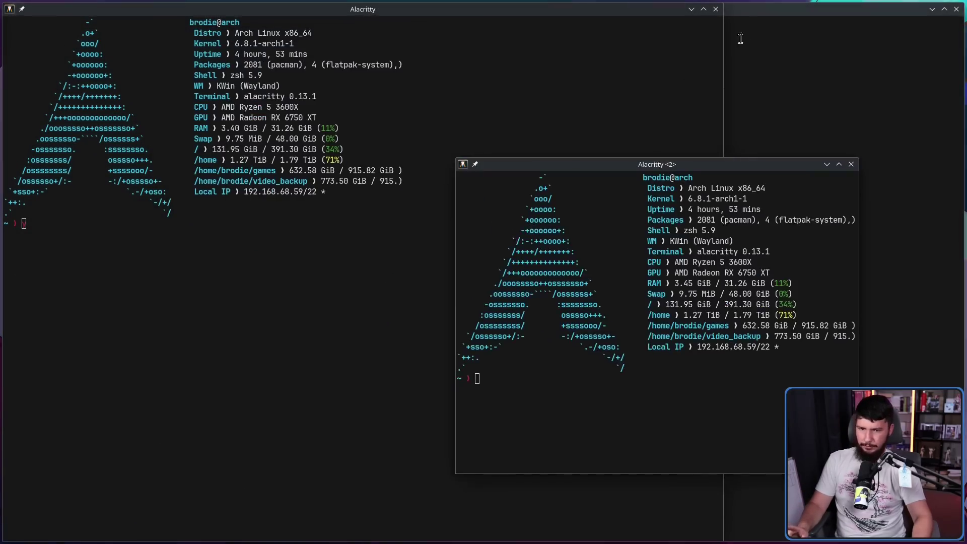
click(425, 14)
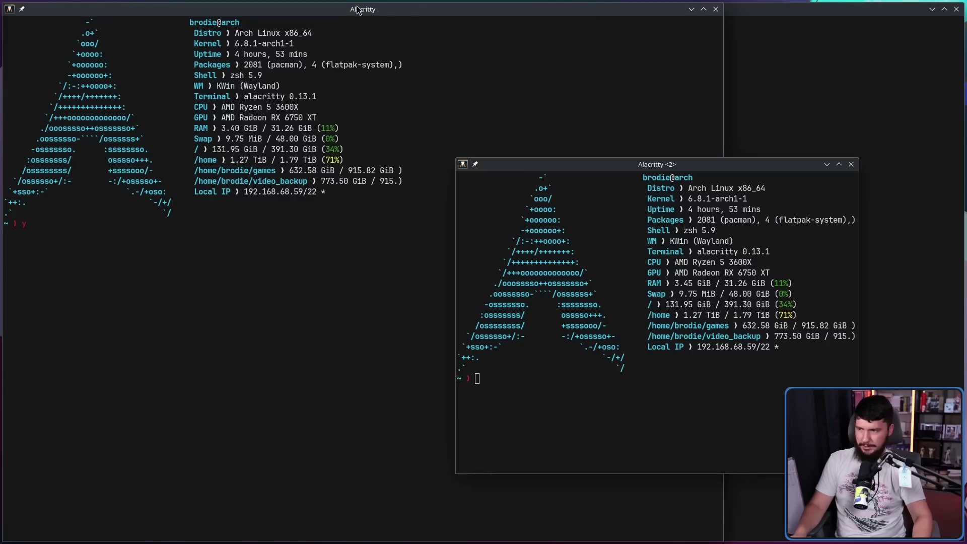
click(447, 15)
key(ctrl+shift+n)
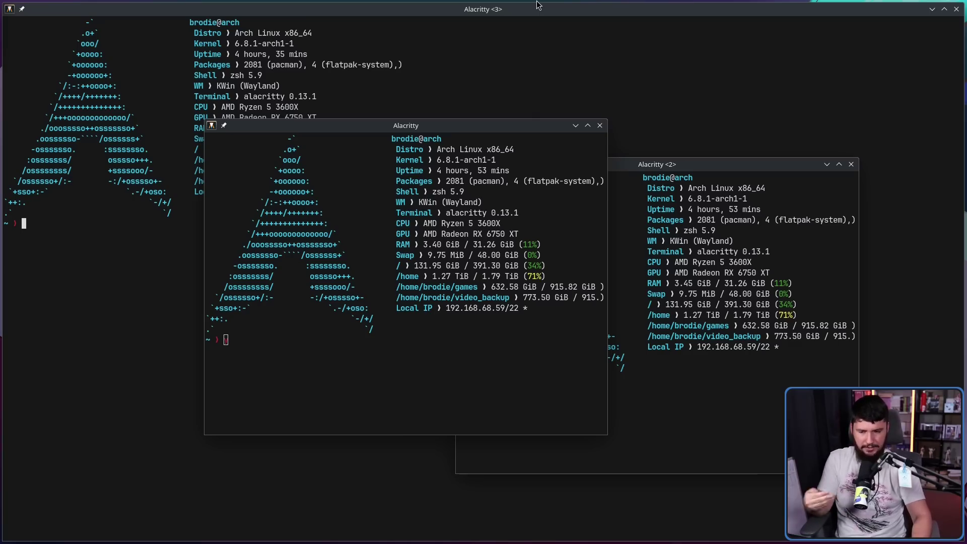
Step: Snap the three Alacritty terminals into the three column tiles
key(super+t)
text(y)
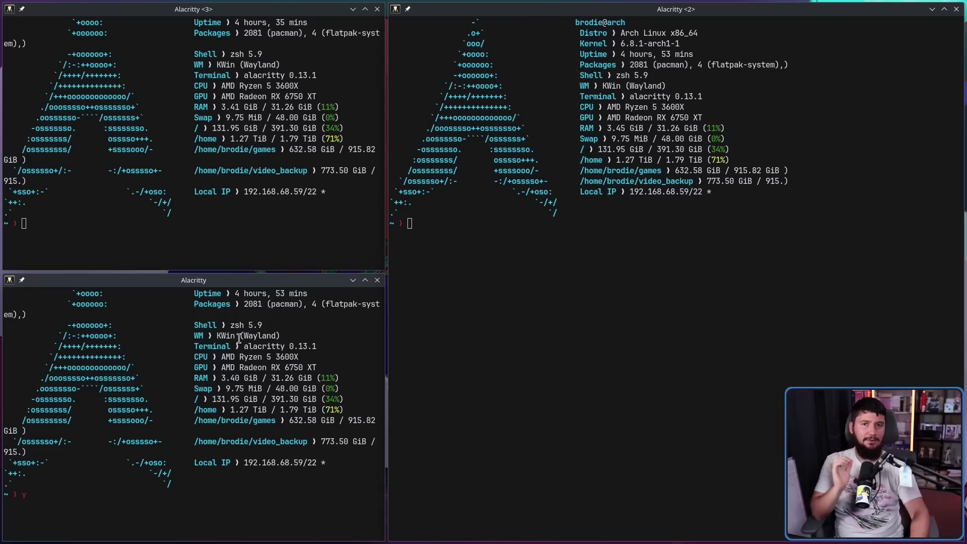
key(BackSpace)
key(super+backslash)
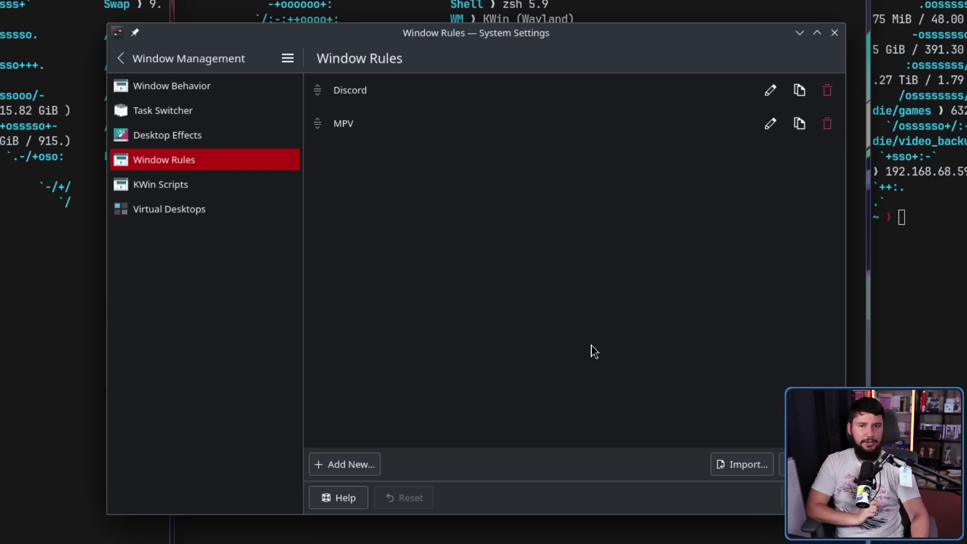
Step: Add a new window rule and search its property list for 'tile'
click(355, 464)
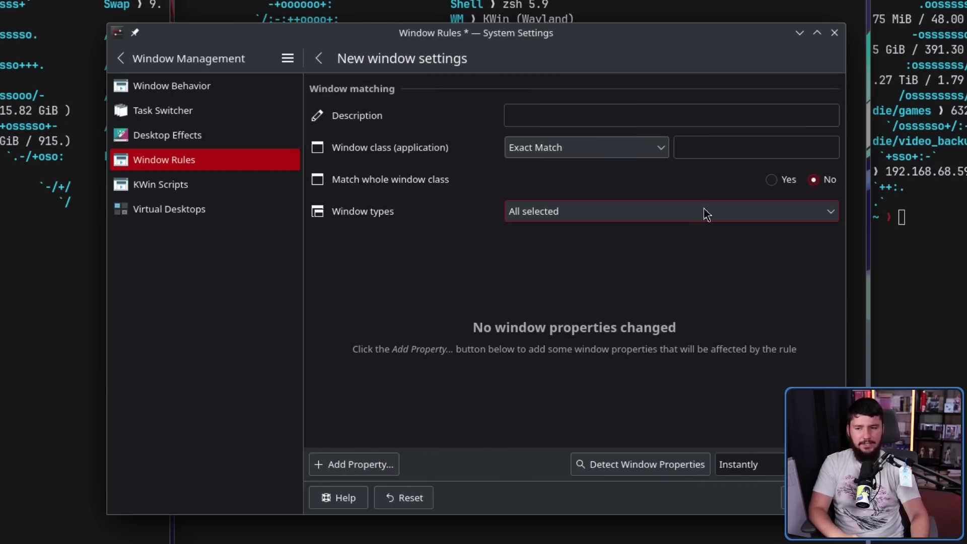
click(395, 471)
drag(753, 164, 737, 412)
text(tilin)
key(BackSpace)
key(BackSpace)
text(e)
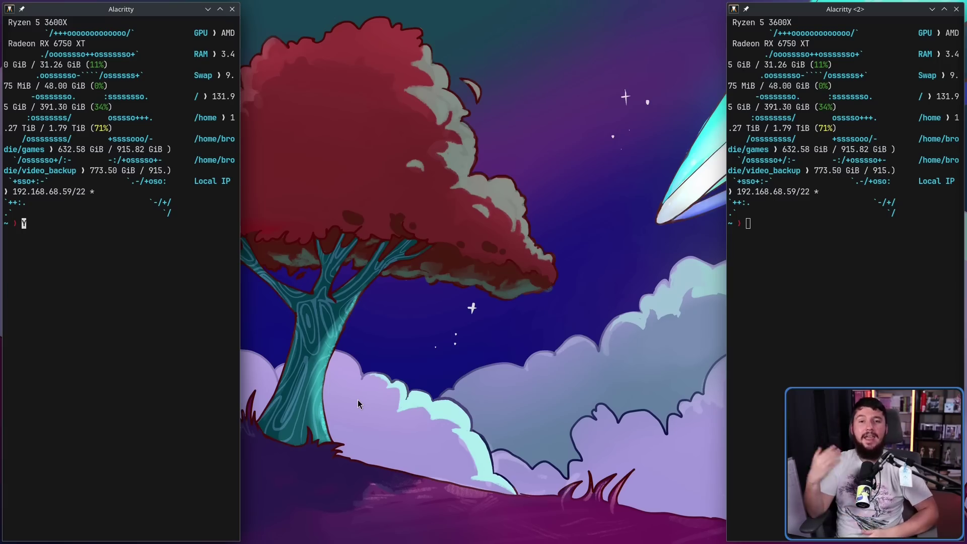
Step: Open PCManFM-Qt on the home folder in the centre tile, then open and close the Meta+T tiling editor
key(super+e)
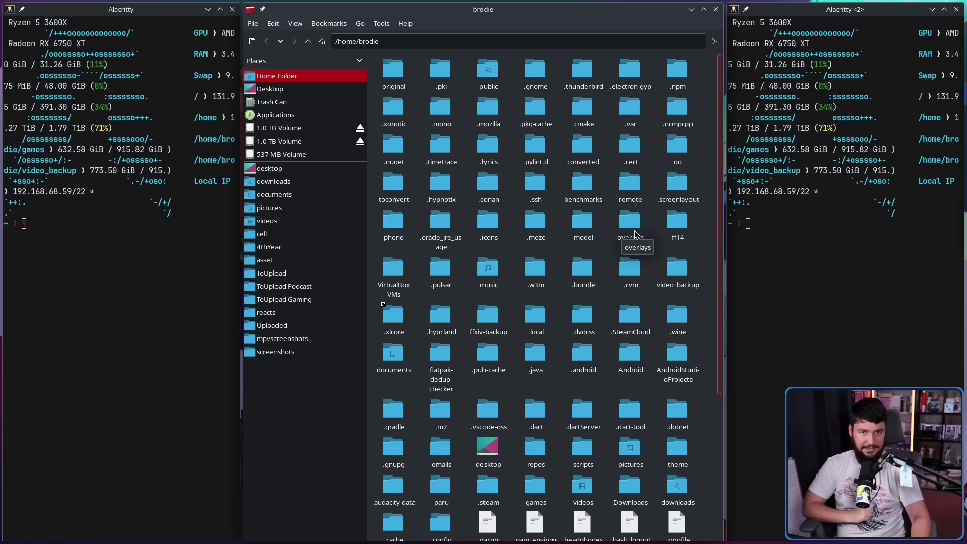
click(780, 287)
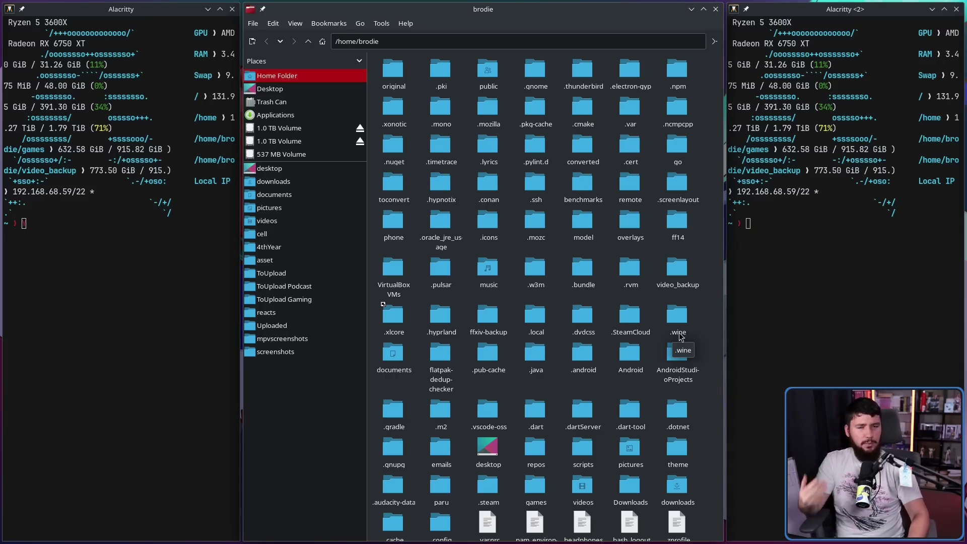
key(super+t)
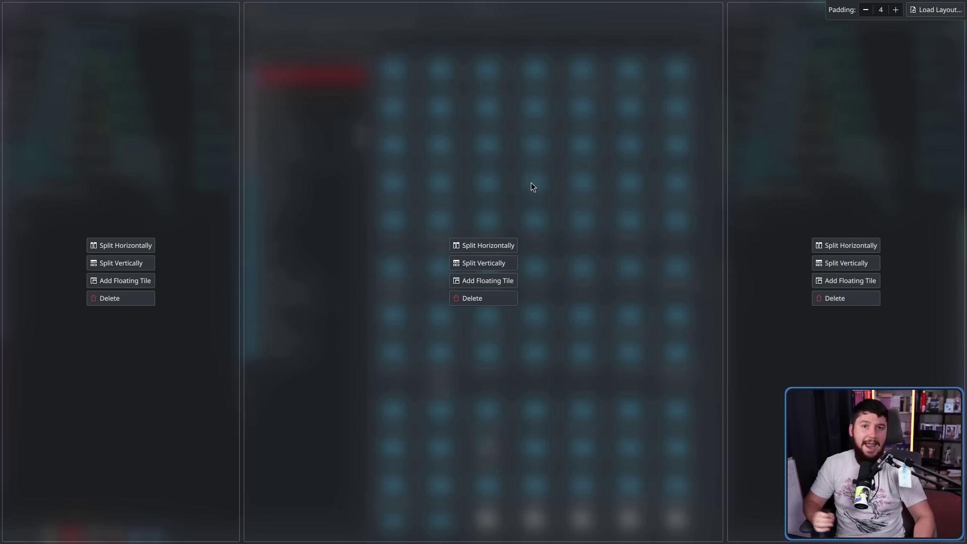
click(573, 197)
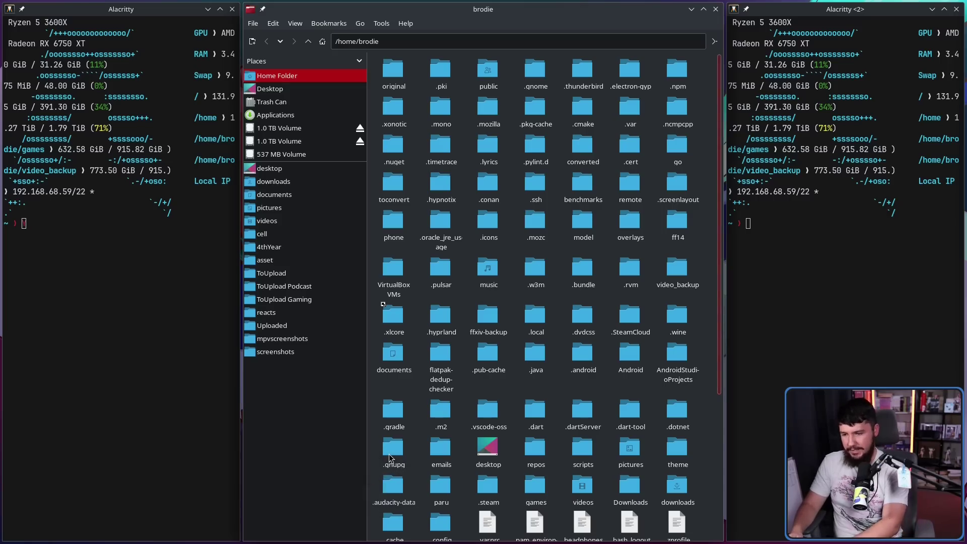
Step: Use Split Horizontally on the middle tile, close the editor, and switch virtual desktops with Ctrl+F2
key(super+t)
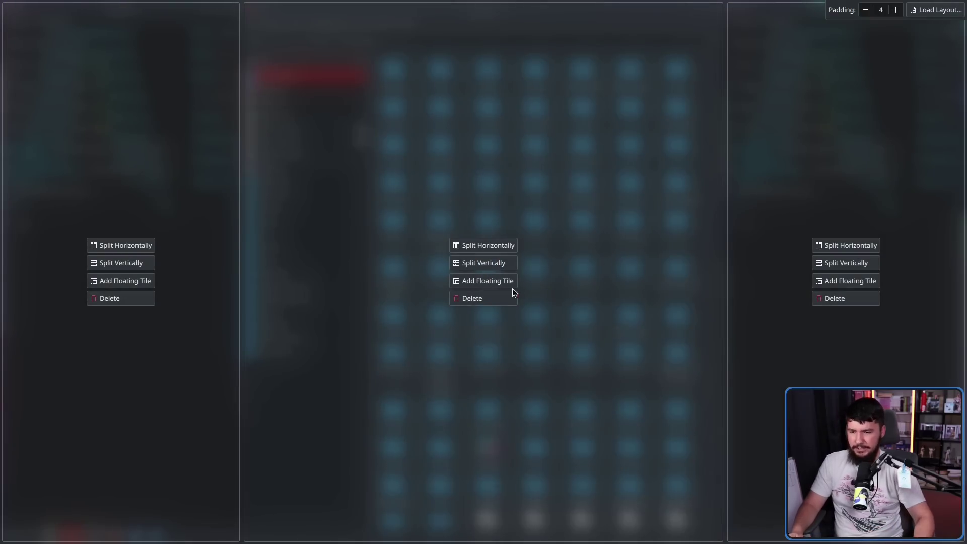
click(491, 245)
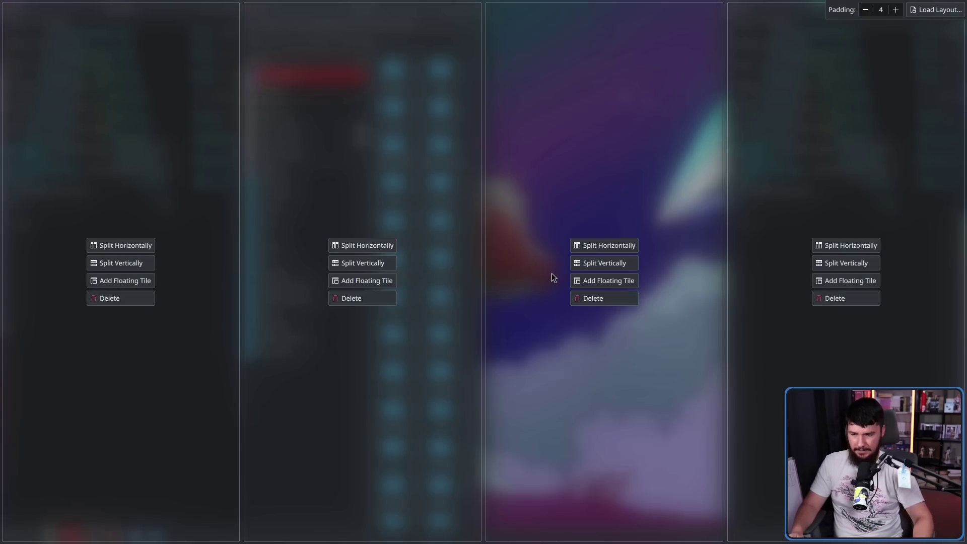
key(Escape)
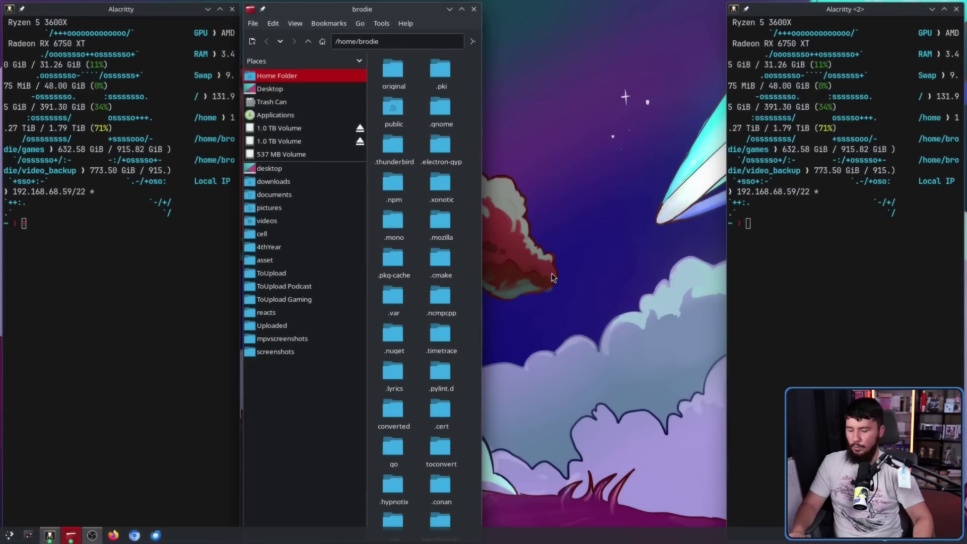
key(ctrl+F2)
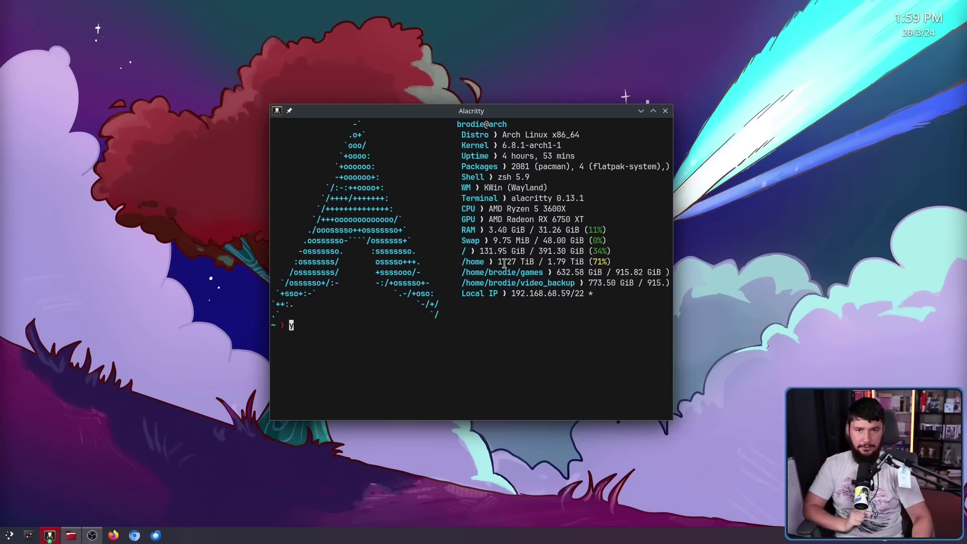
Step: Take the Alacritty terminal out of full screen and drag it into the left tile
drag(512, 111, 578, 3)
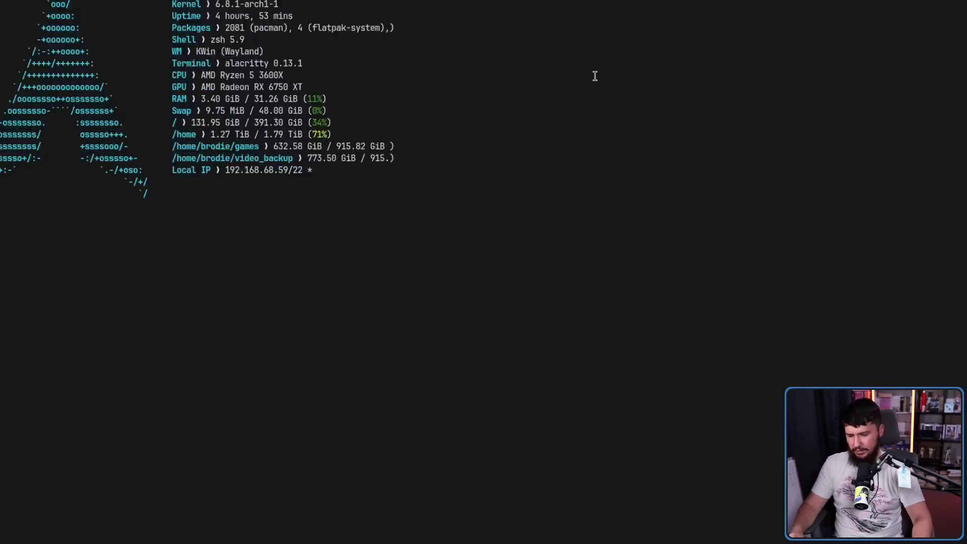
key(super+Page_Up)
drag(512, 96, 236, 1)
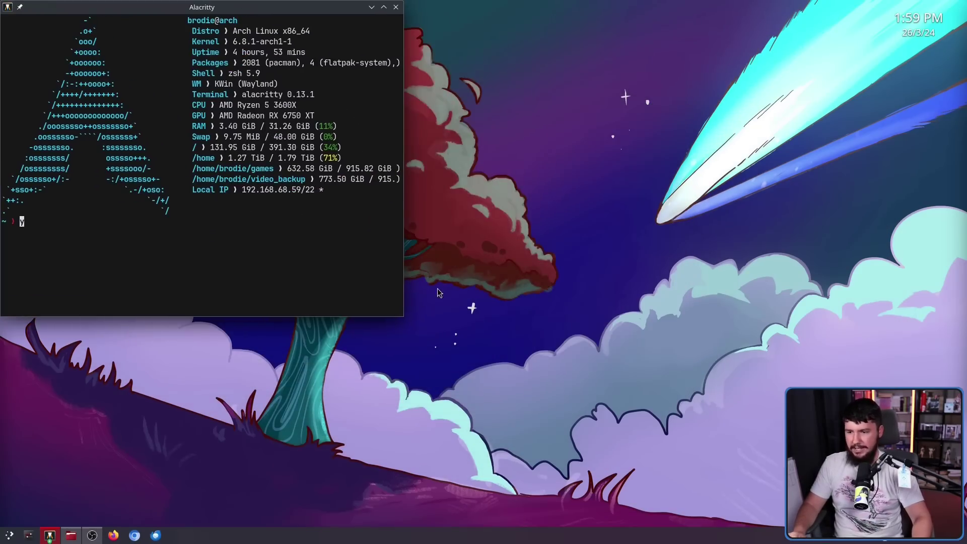
drag(401, 317, 963, 539)
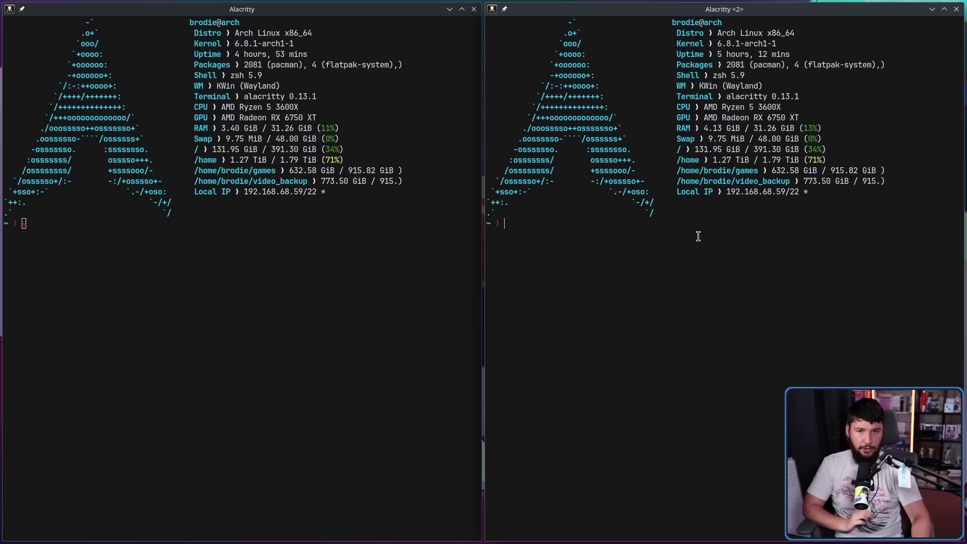
Step: Open a third terminal in the bottom-right tile, close it with Ctrl+D, then open the tiling editor
key(ctrl+shift+n)
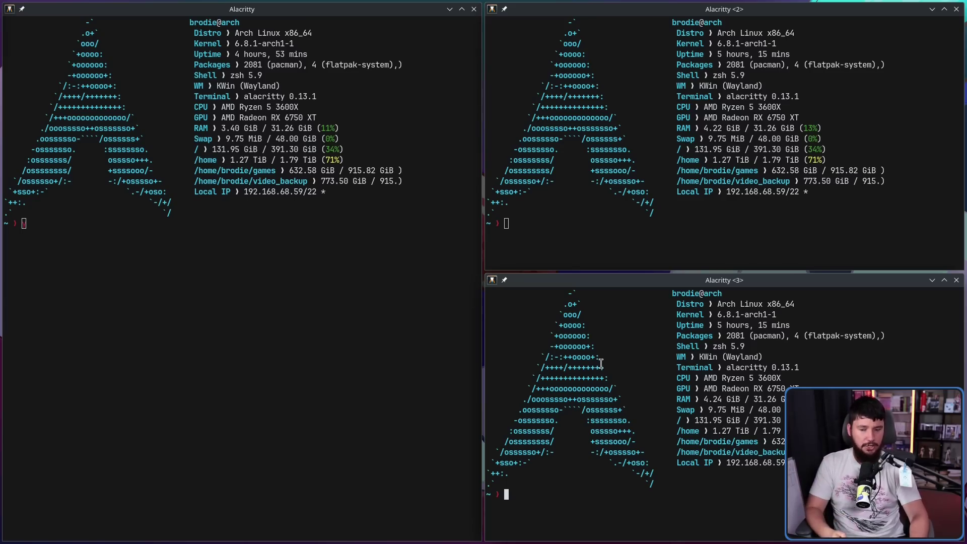
click(309, 352)
text(y)
click(729, 360)
key(ctrl+d)
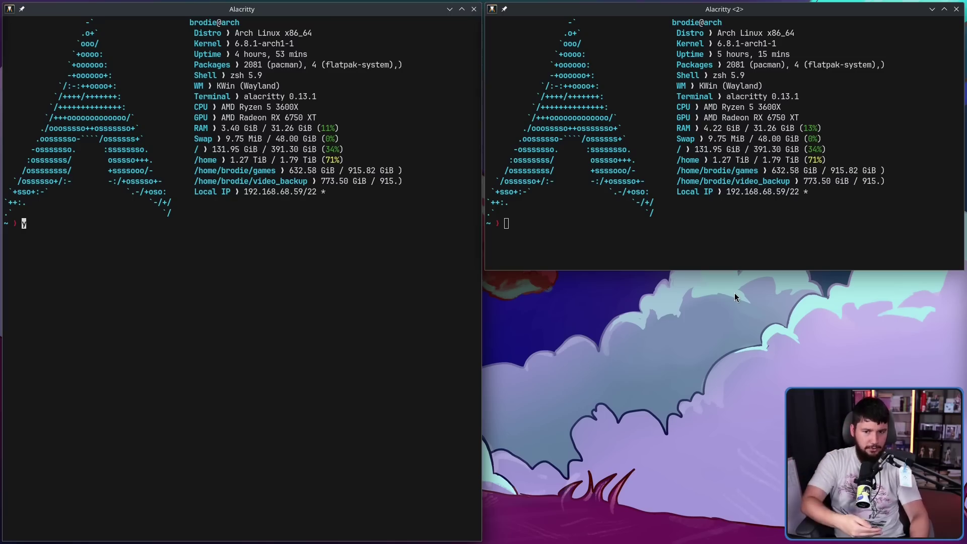
click(722, 146)
text(y)
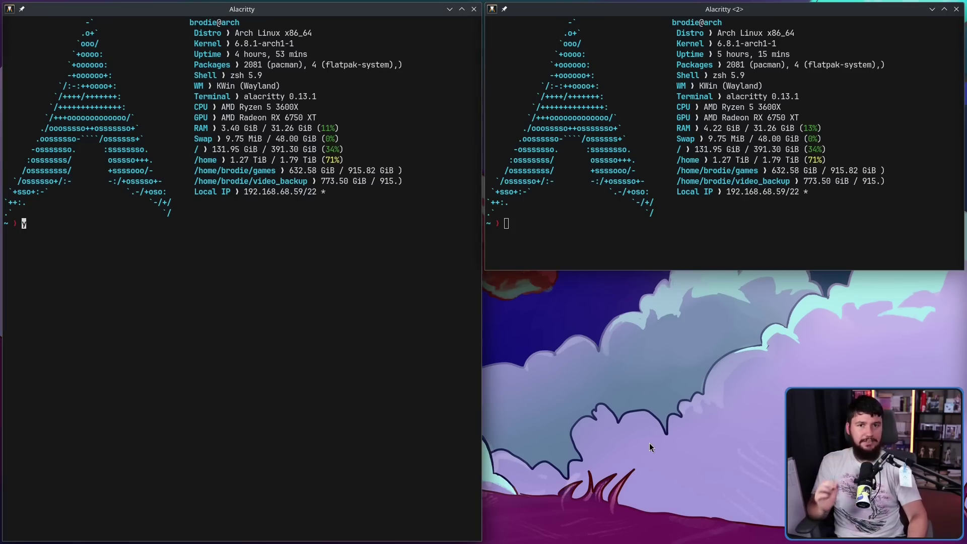
key(super+t)
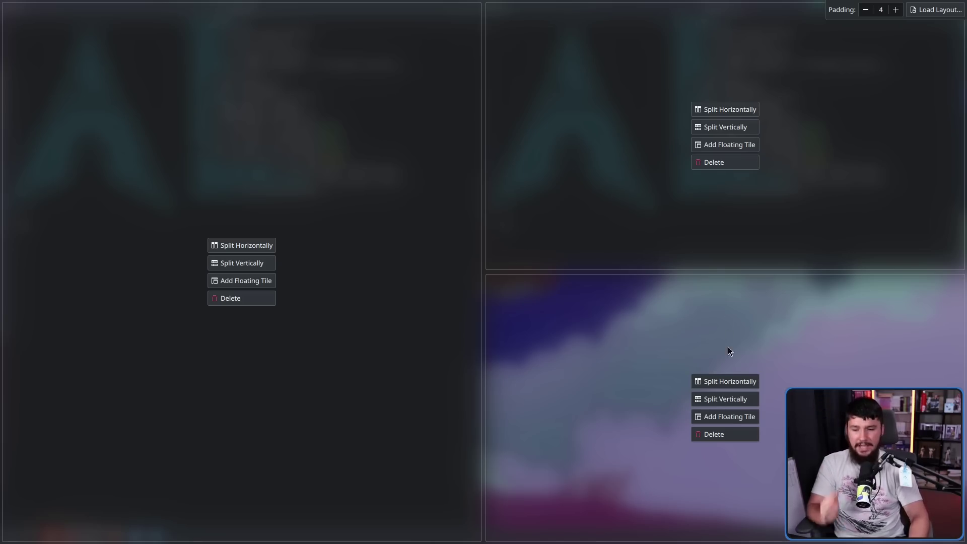
Step: Apply Split Horizontally to the bottom-right tile, then press Escape to leave the Tiling Editor
click(739, 382)
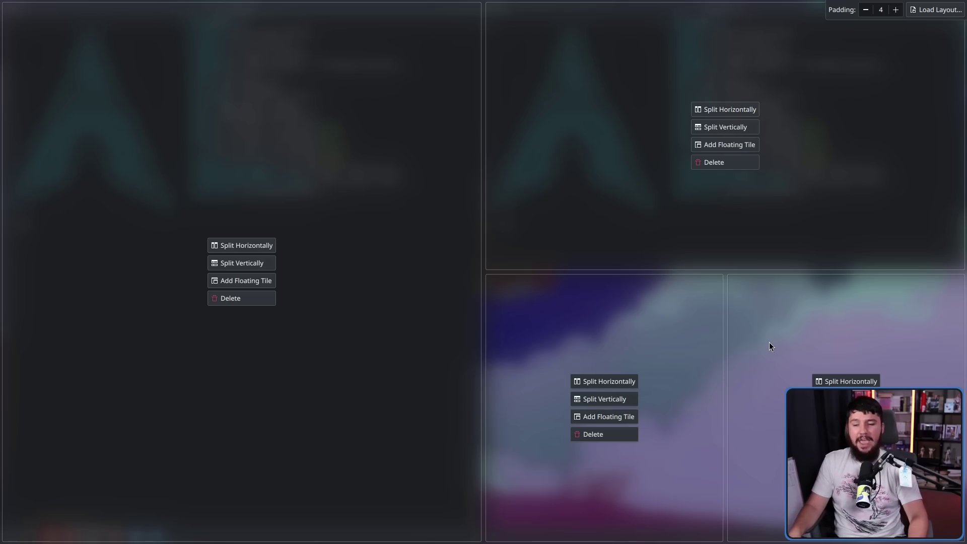
key(Escape)
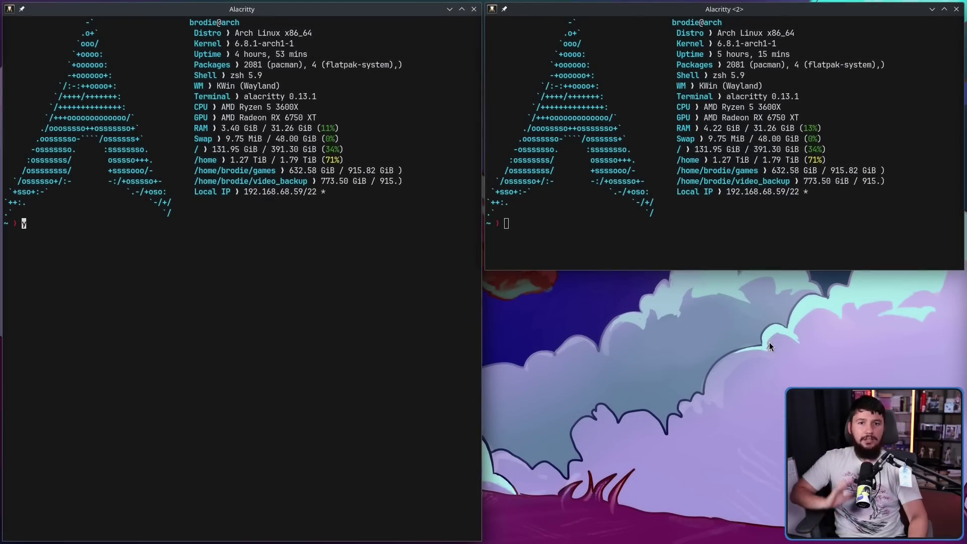